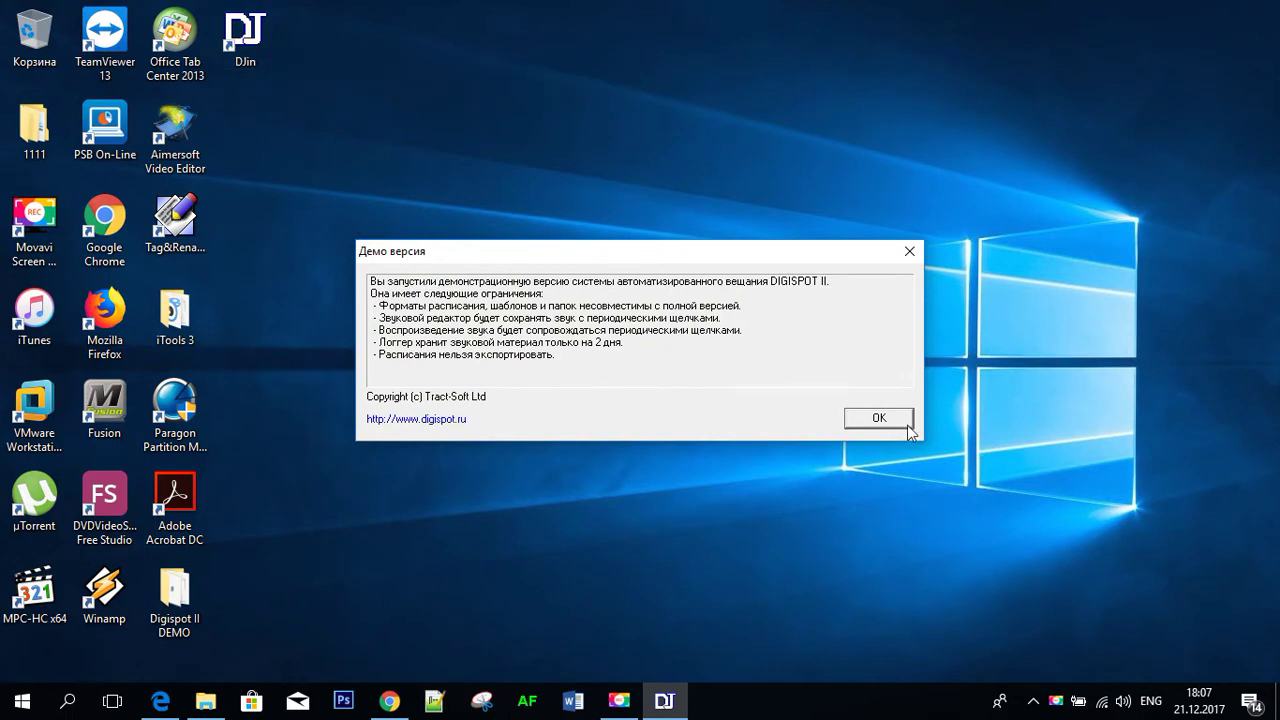
# - Dismiss the demo version notice and look over the commands available for today's main schedule
pyautogui.click(871, 414)
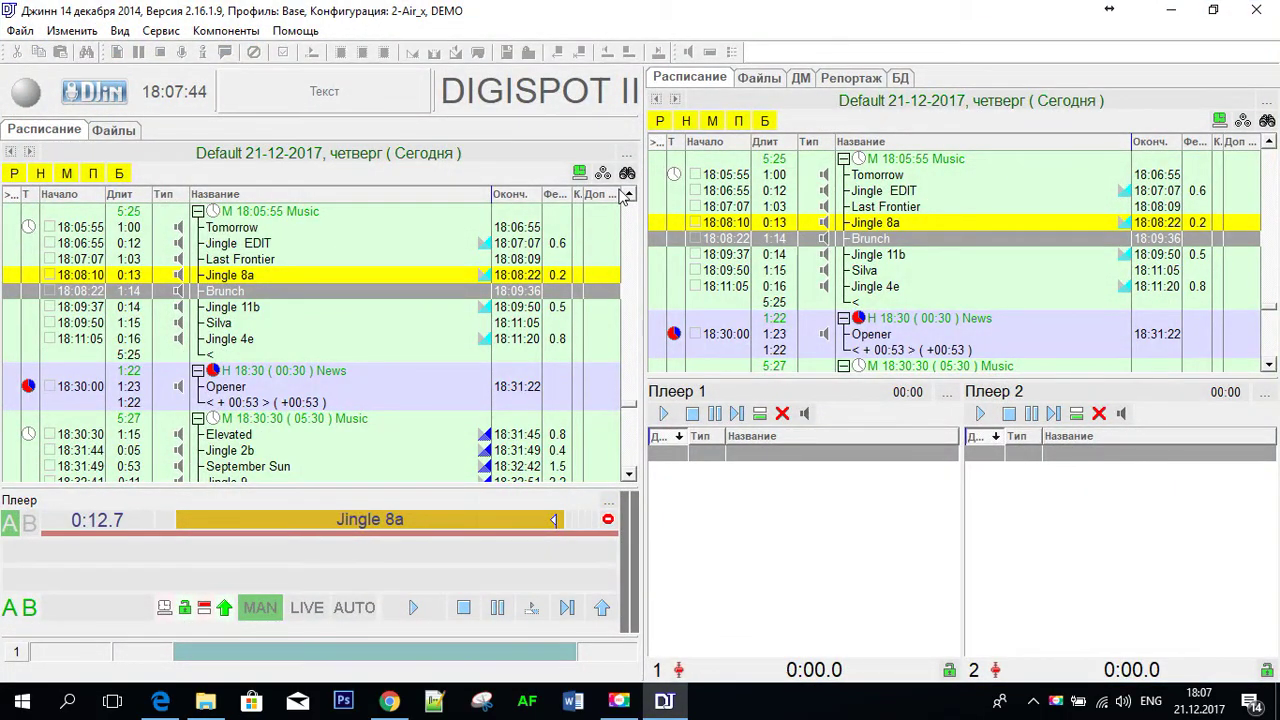
pyautogui.click(629, 156)
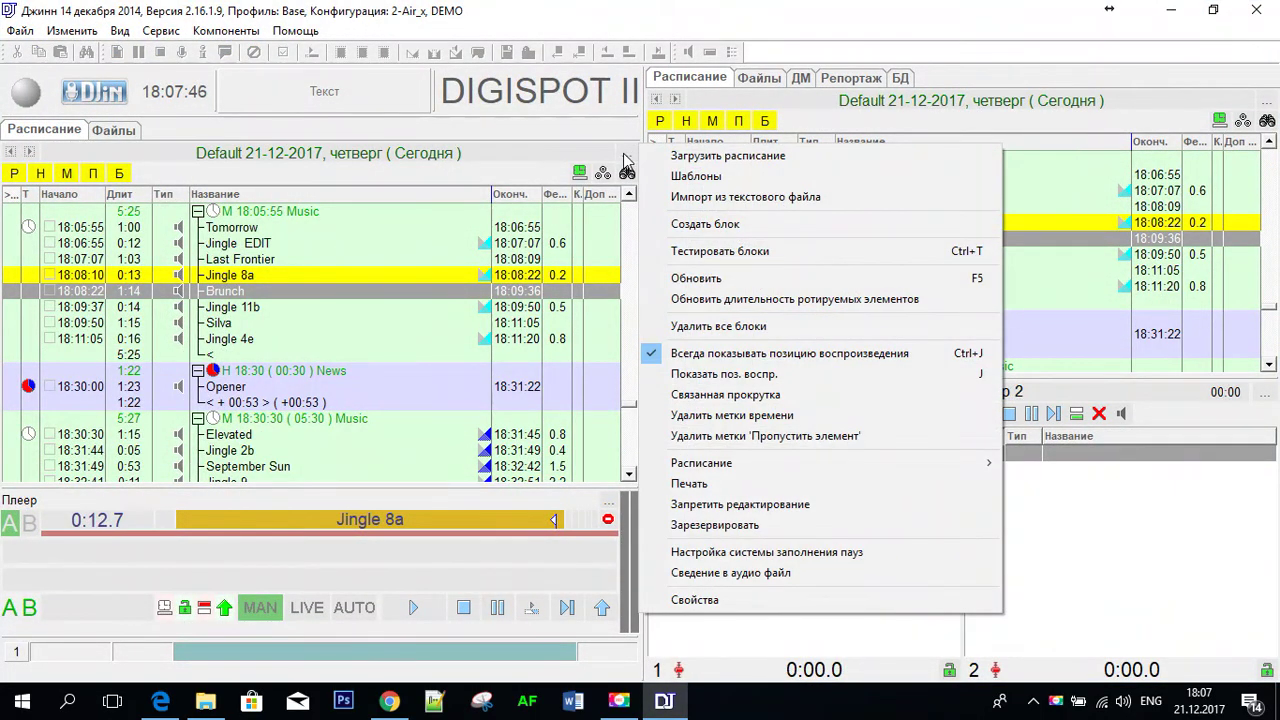
pyautogui.click(626, 160)
pyautogui.click(626, 160)
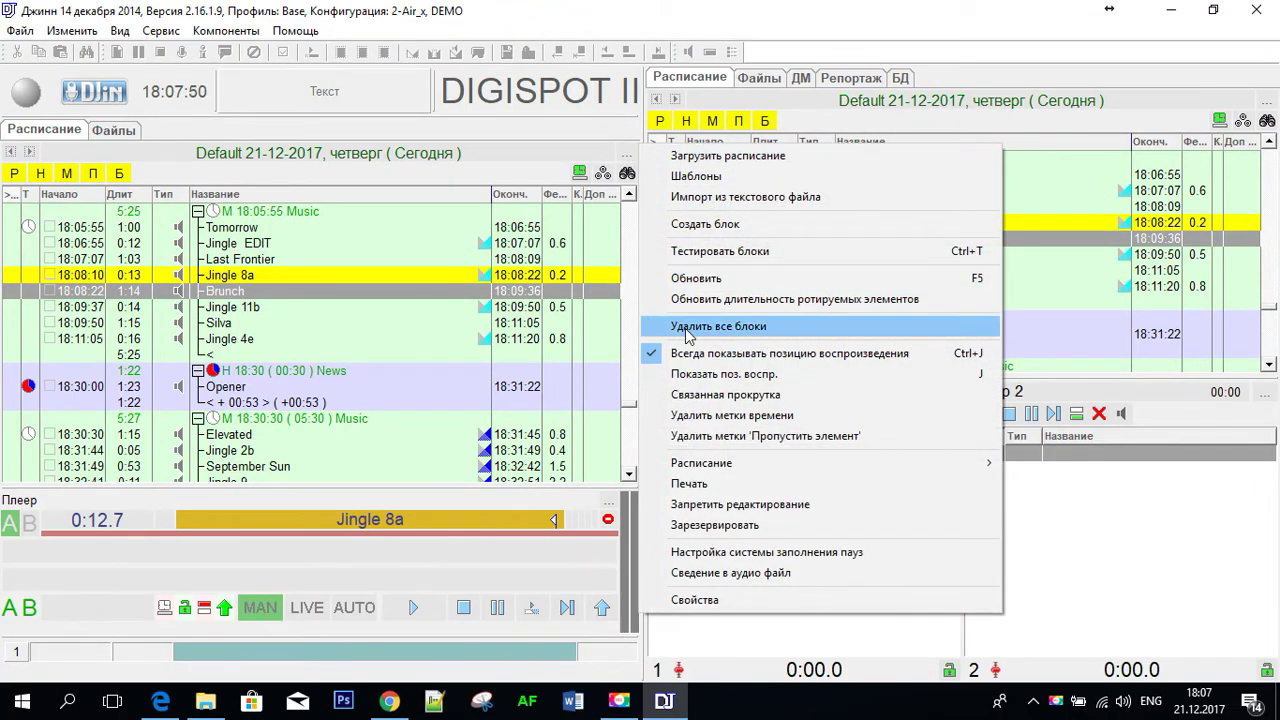
pyautogui.press('Escape')
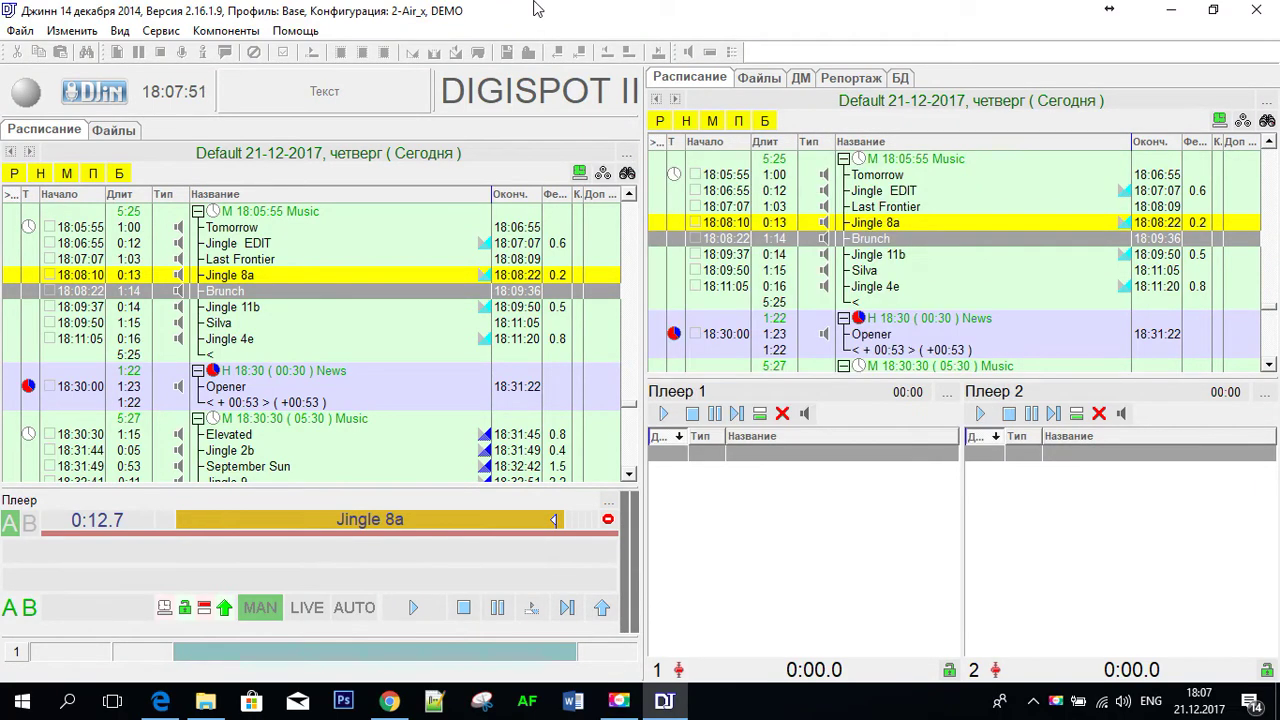
# - Switch both schedule panes to their file browsers (Файлы) and enlarge the main browser in width and height
pyautogui.click(114, 130)
pyautogui.click(762, 79)
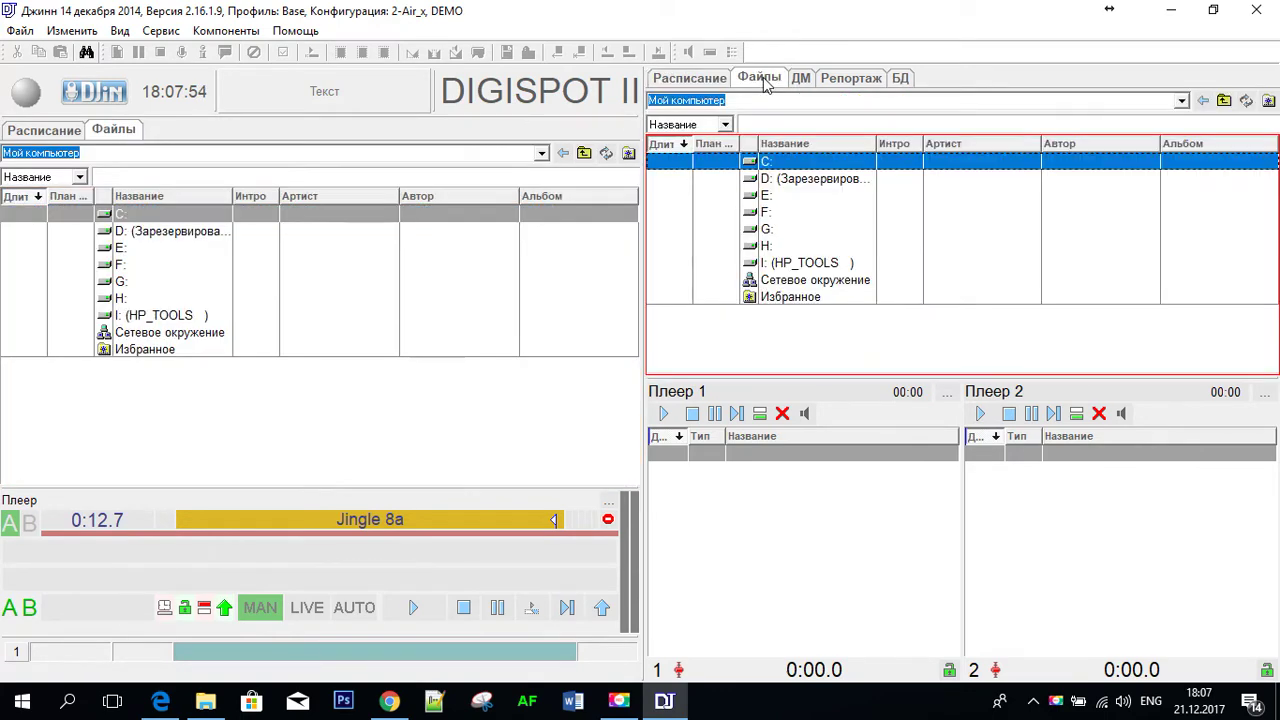
pyautogui.moveTo(645, 210); pyautogui.dragTo(729, 210)
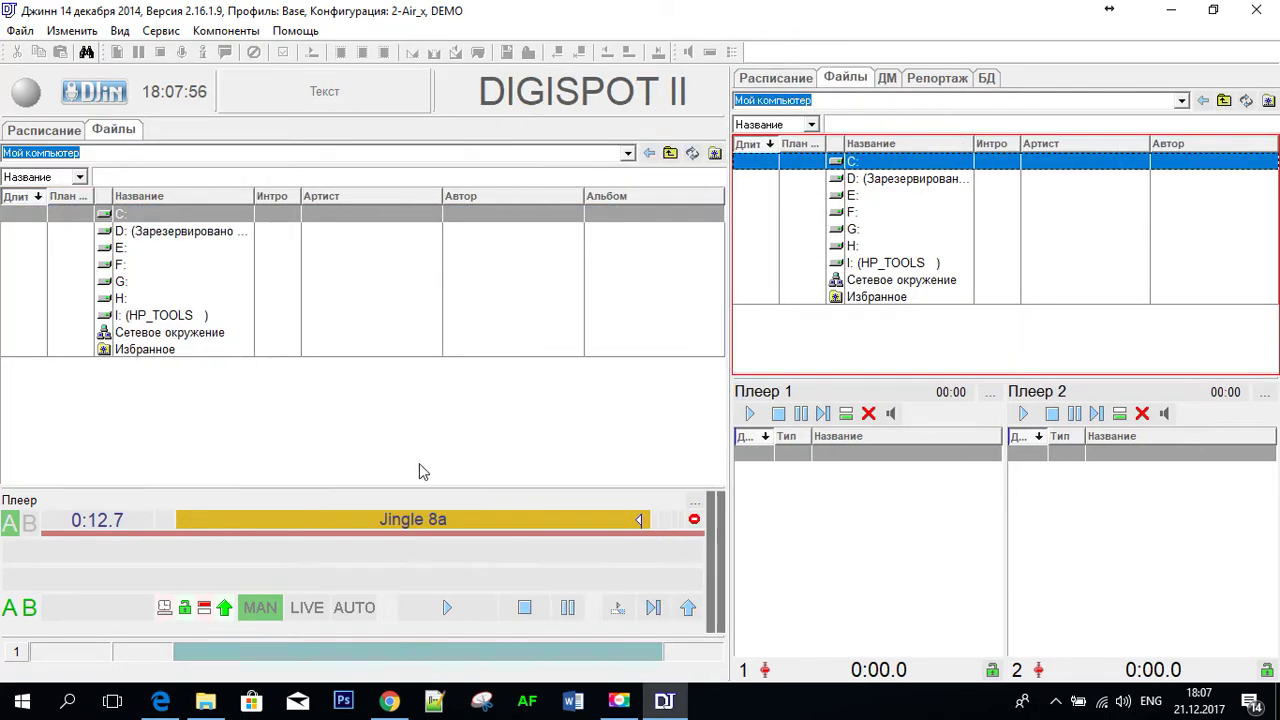
pyautogui.moveTo(419, 485); pyautogui.dragTo(419, 535)
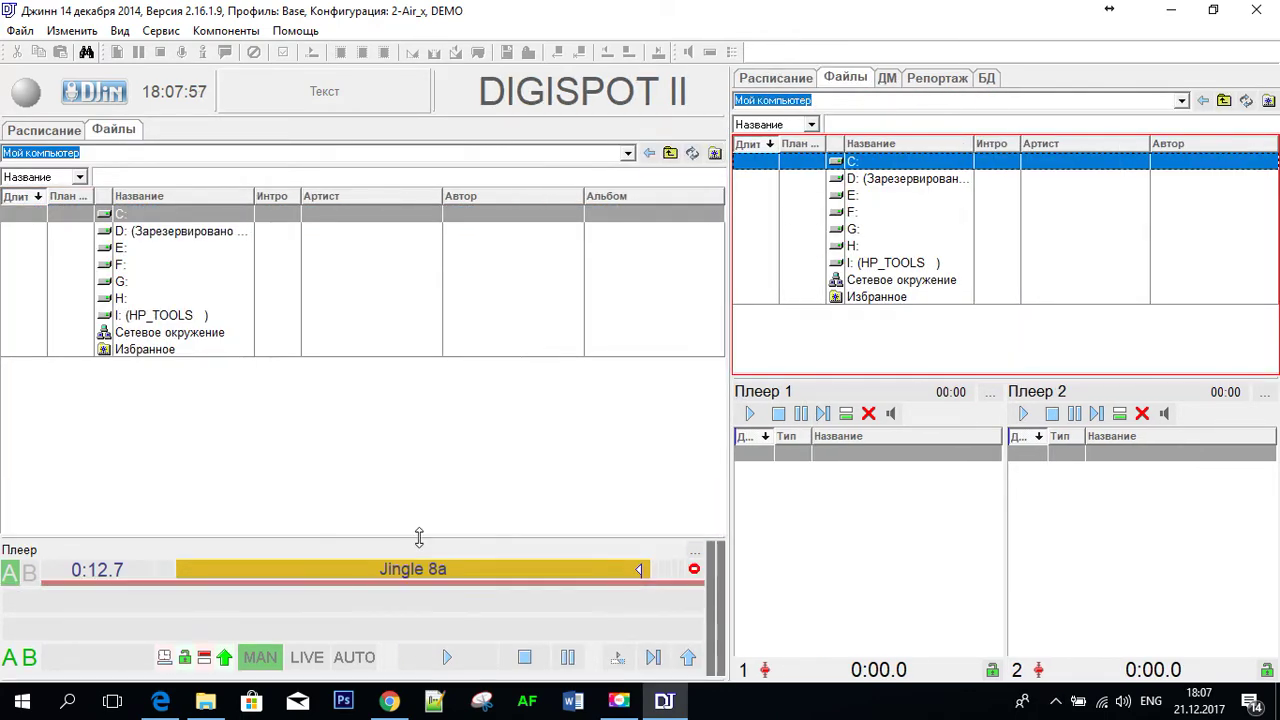
# - Open the folder E:\MUS-PROG\Music in the main file browser
pyautogui.click(118, 248)
pyautogui.doubleClick(119, 250)
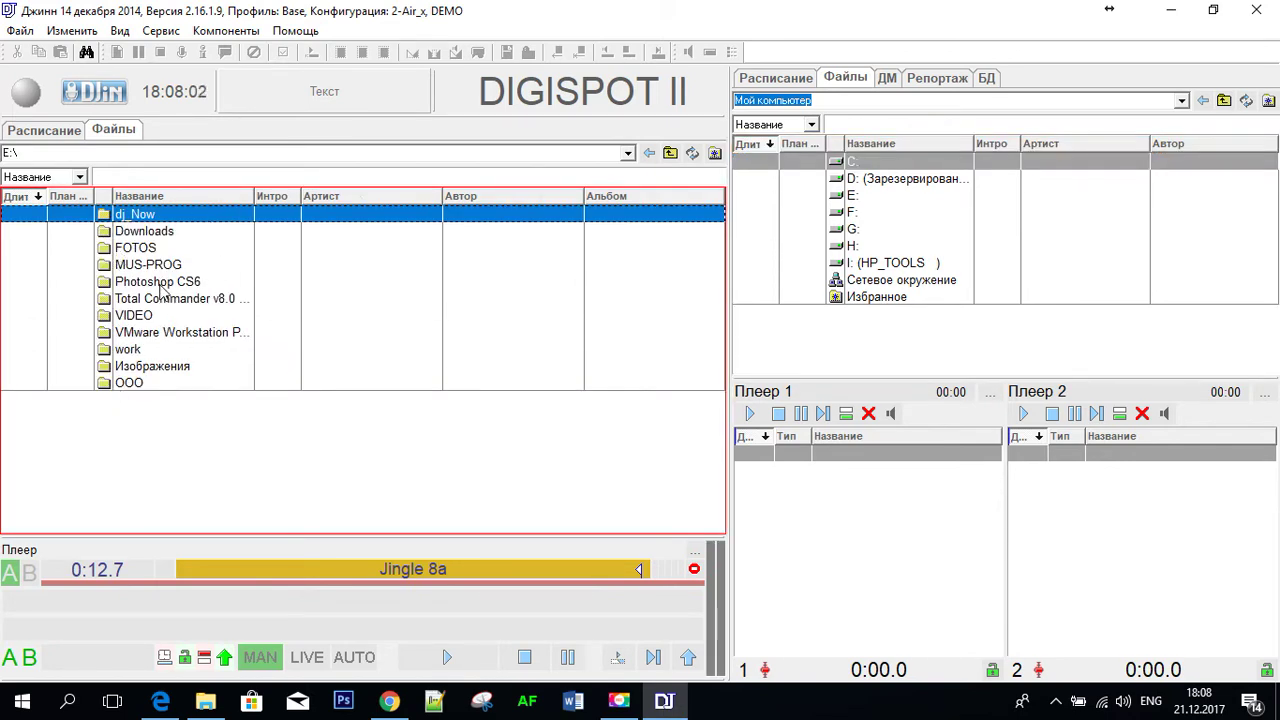
pyautogui.doubleClick(150, 265)
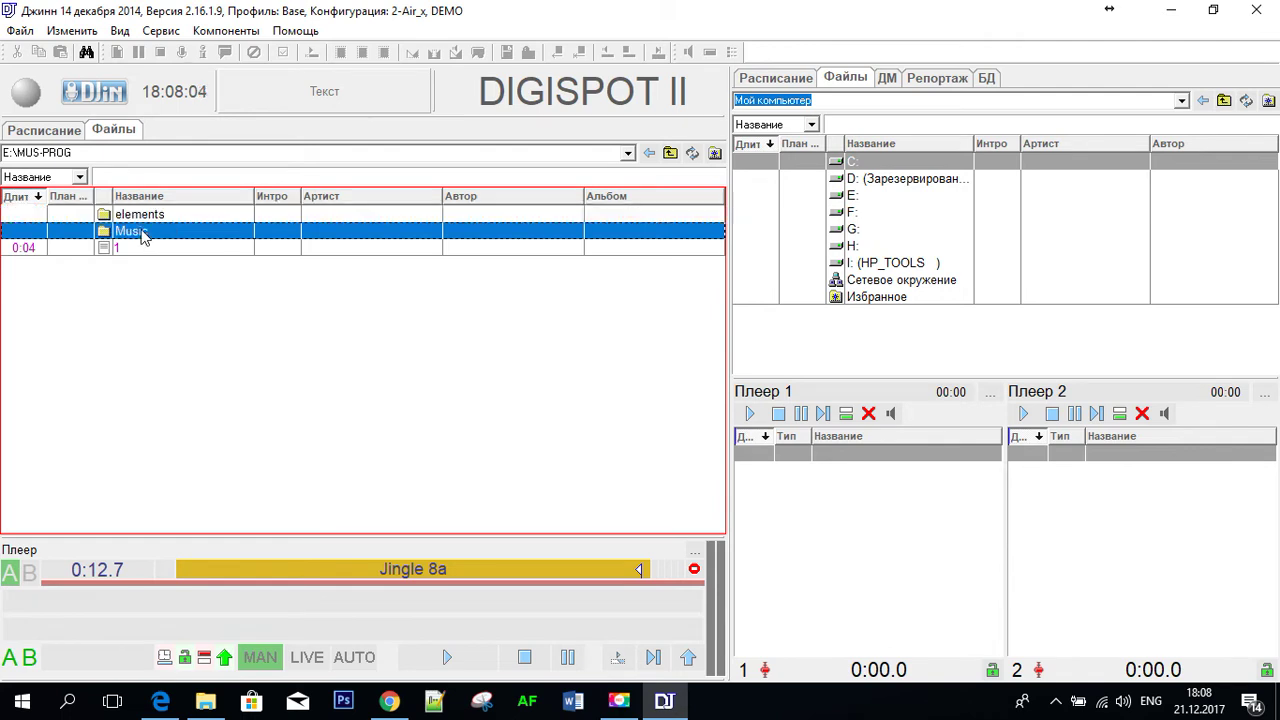
pyautogui.doubleClick(142, 232)
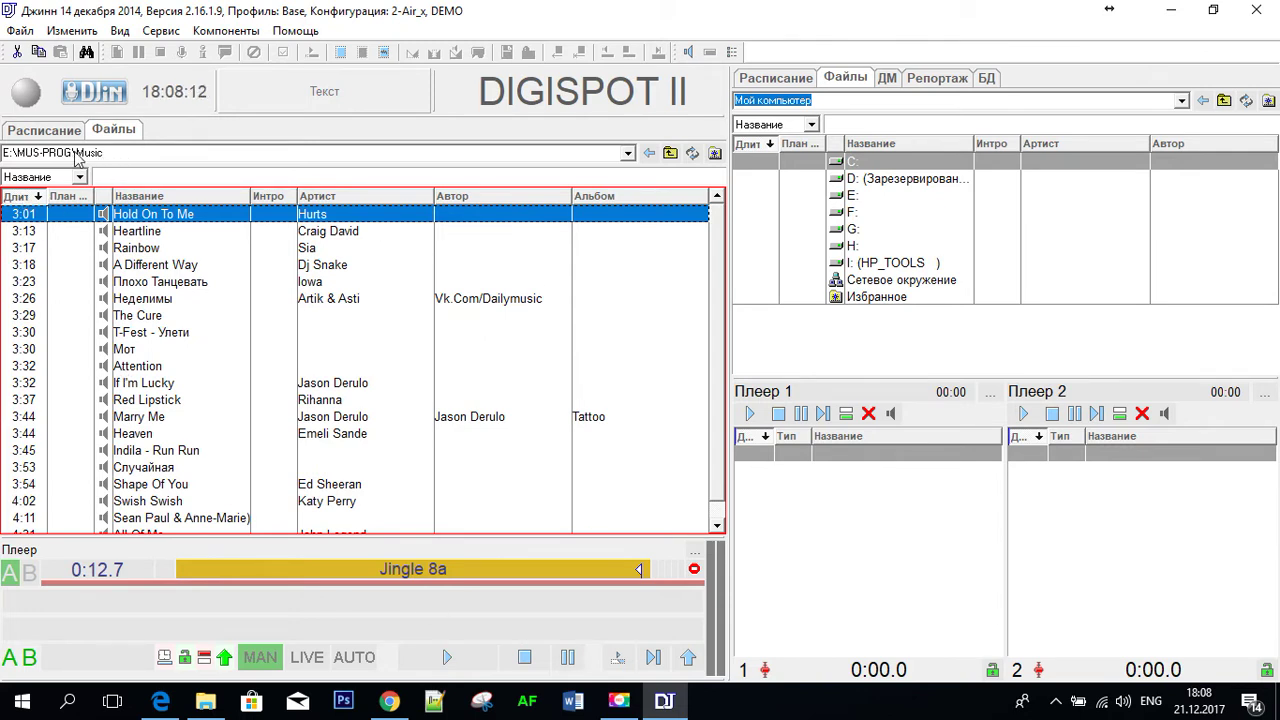
# - Filter the Music folder's tracks by title with "hu" and "ho", then clear the filter
pyautogui.click(174, 180)
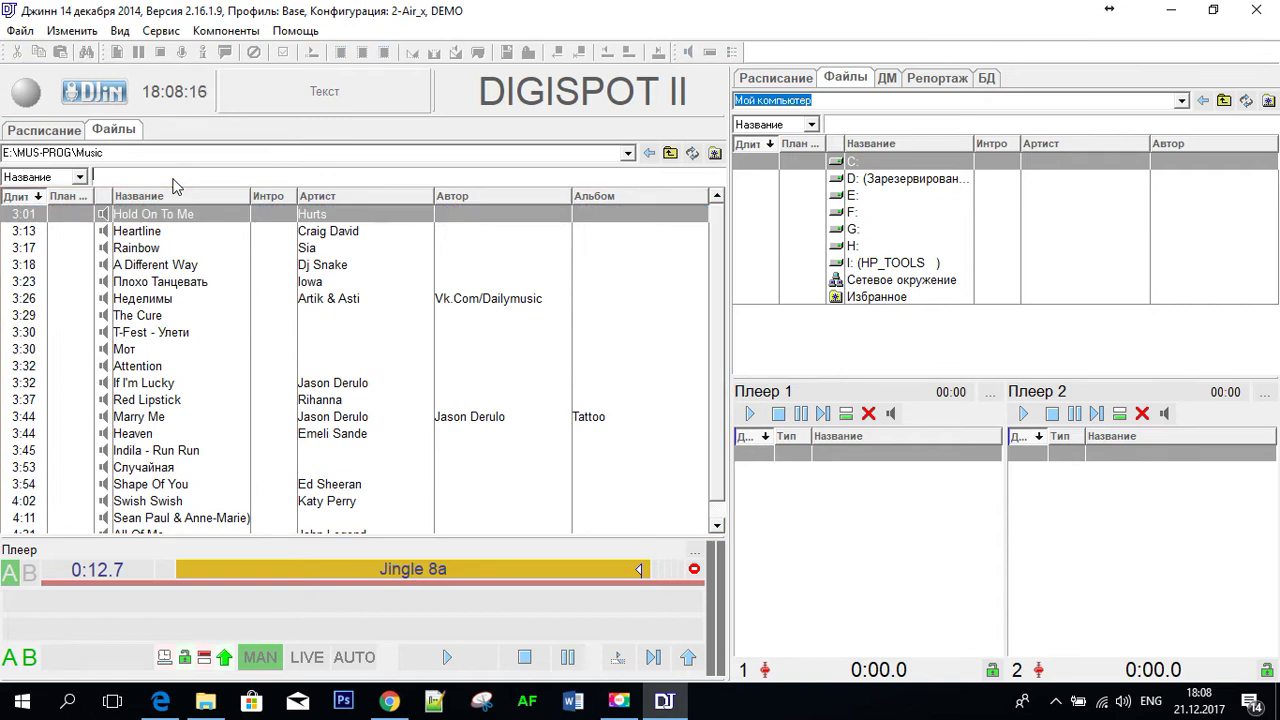
pyautogui.write('hu')
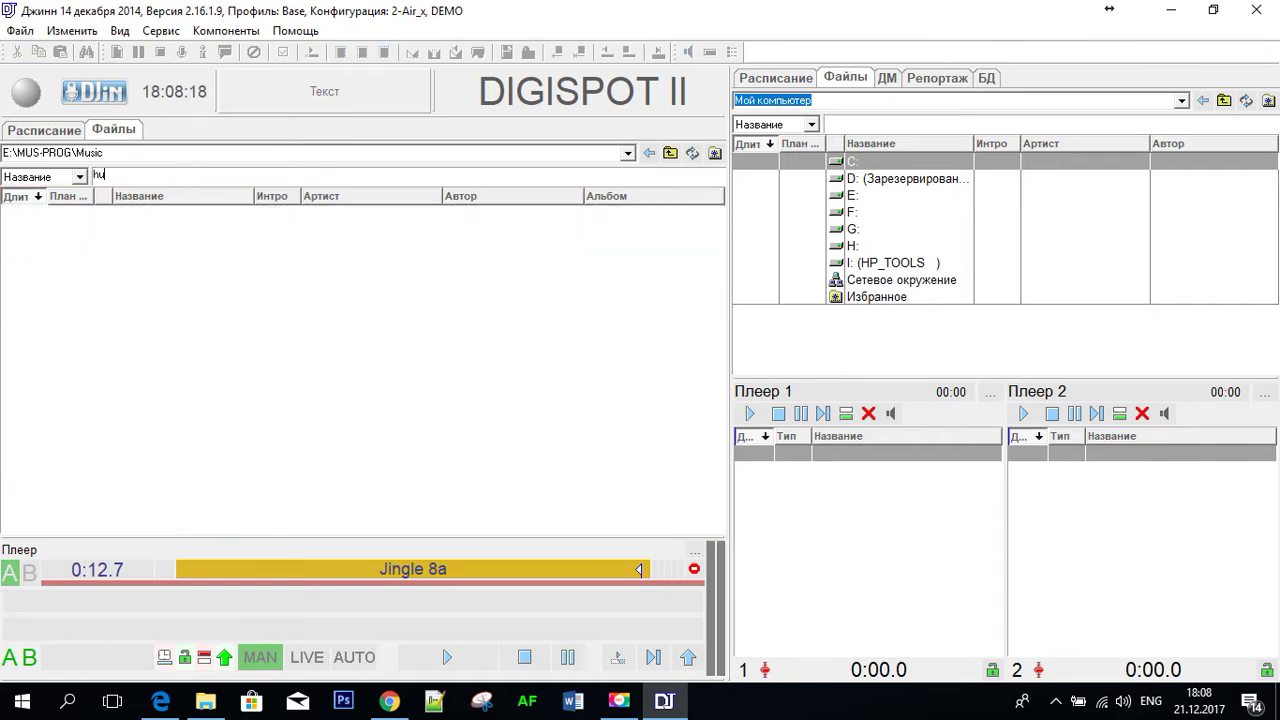
pyautogui.press('BackSpace')
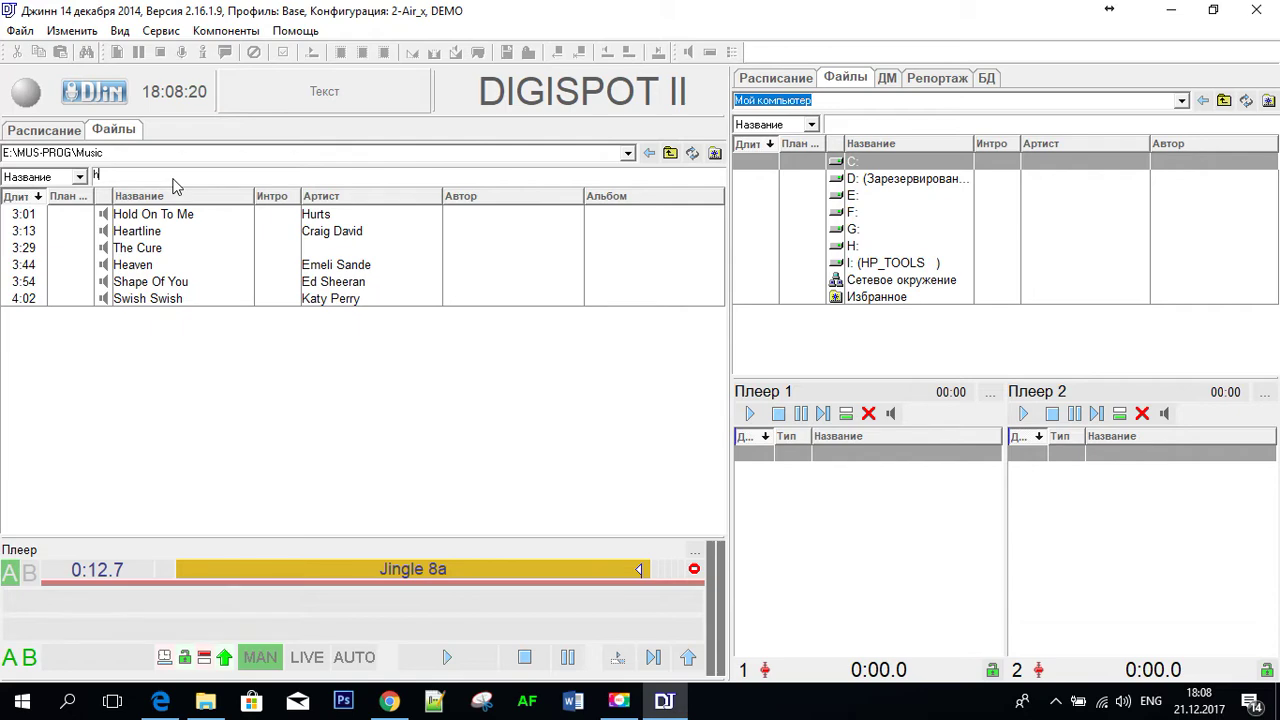
pyautogui.press('BackSpace')
pyautogui.write('ho')
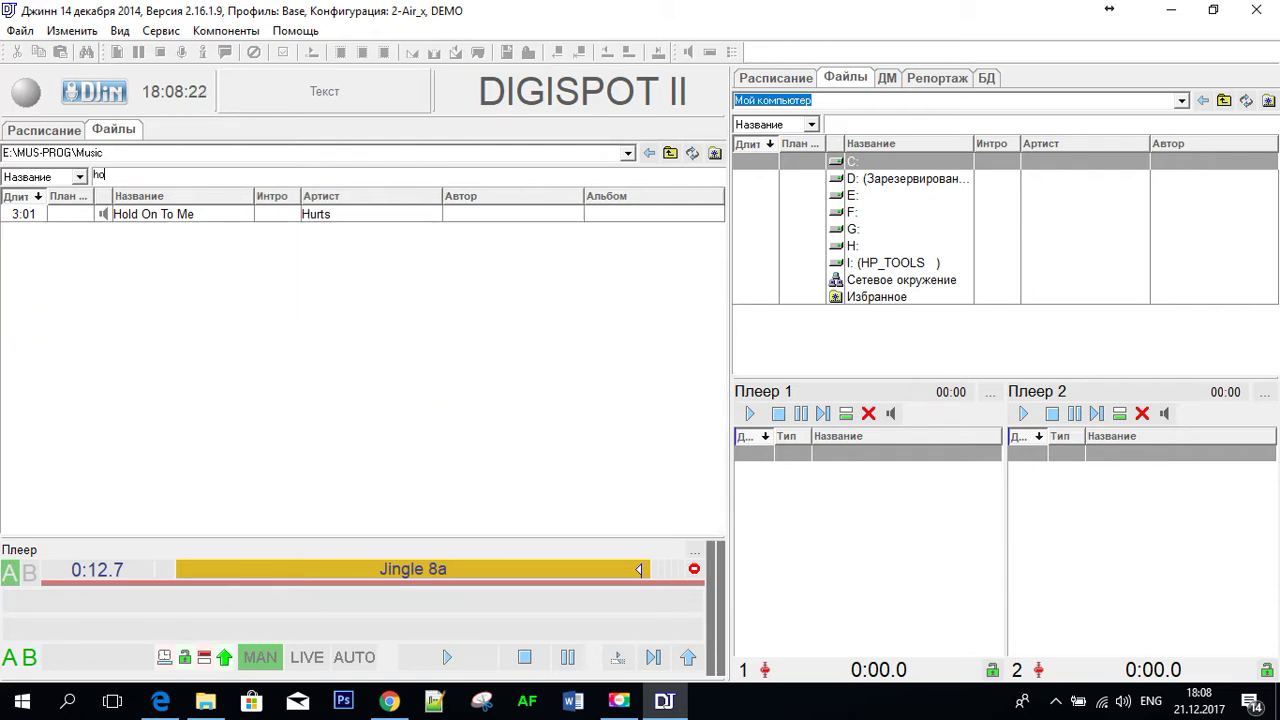
pyautogui.press('BackSpace')
pyautogui.press('BackSpace')
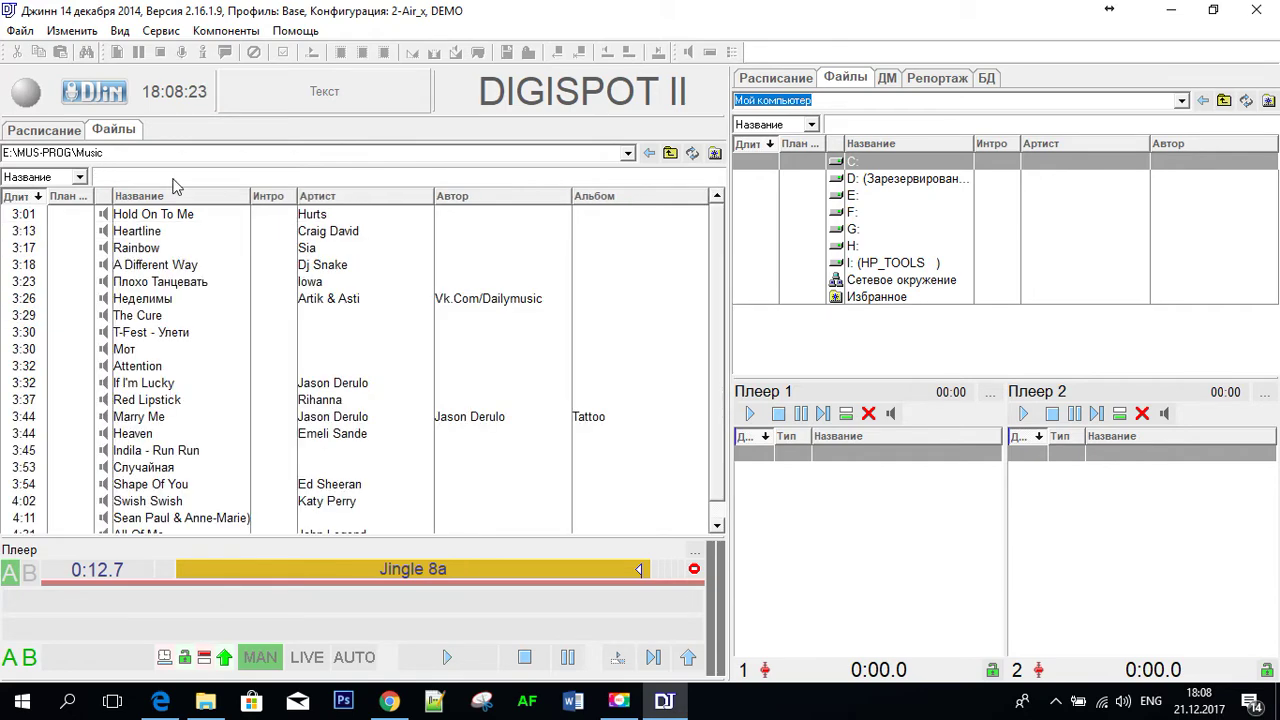
# - Sort the track list by duration (Длит) and title (Название), finishing with the sort by title
pyautogui.click(20, 198)
pyautogui.click(20, 198)
pyautogui.click(20, 198)
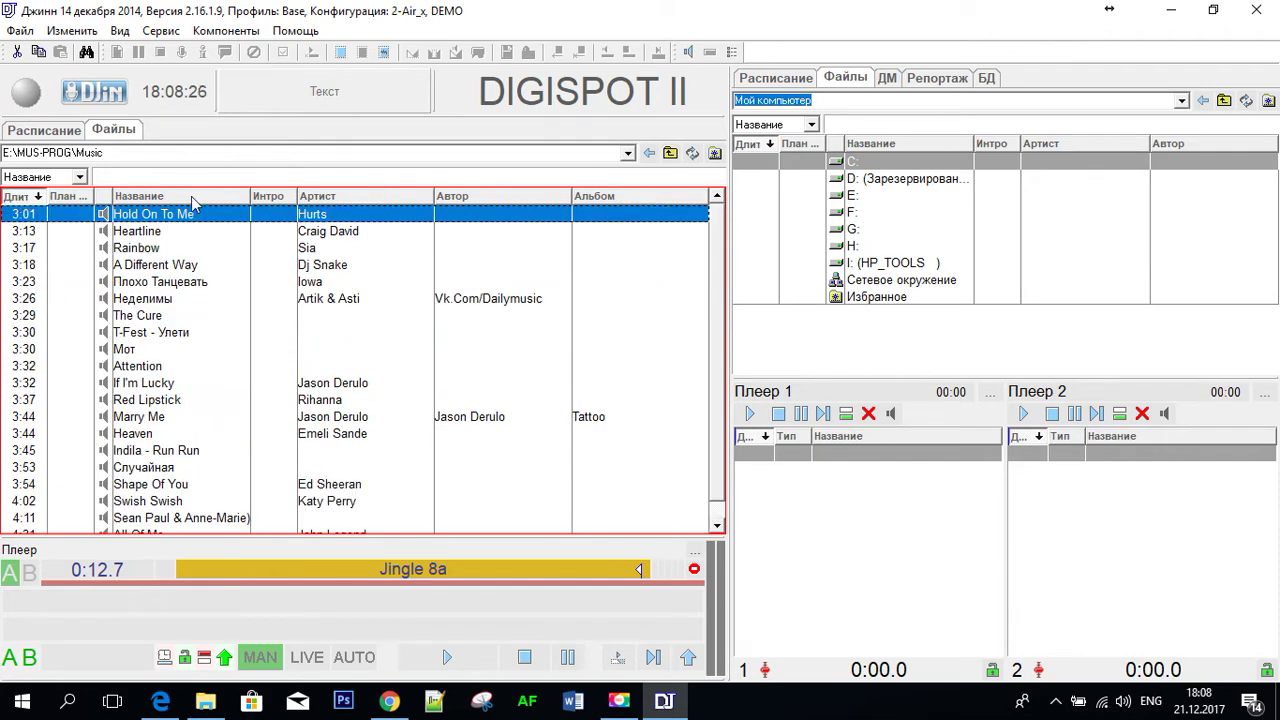
pyautogui.click(196, 198)
pyautogui.click(378, 198)
pyautogui.click(160, 198)
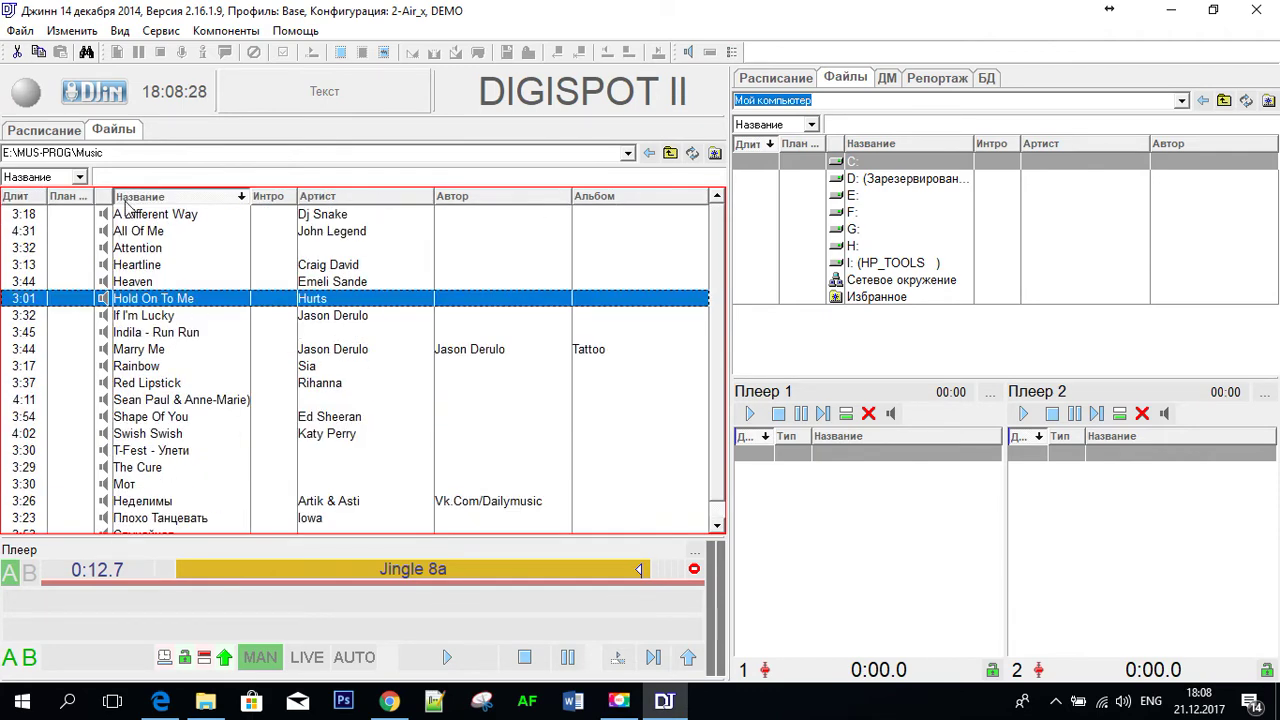
pyautogui.click(28, 198)
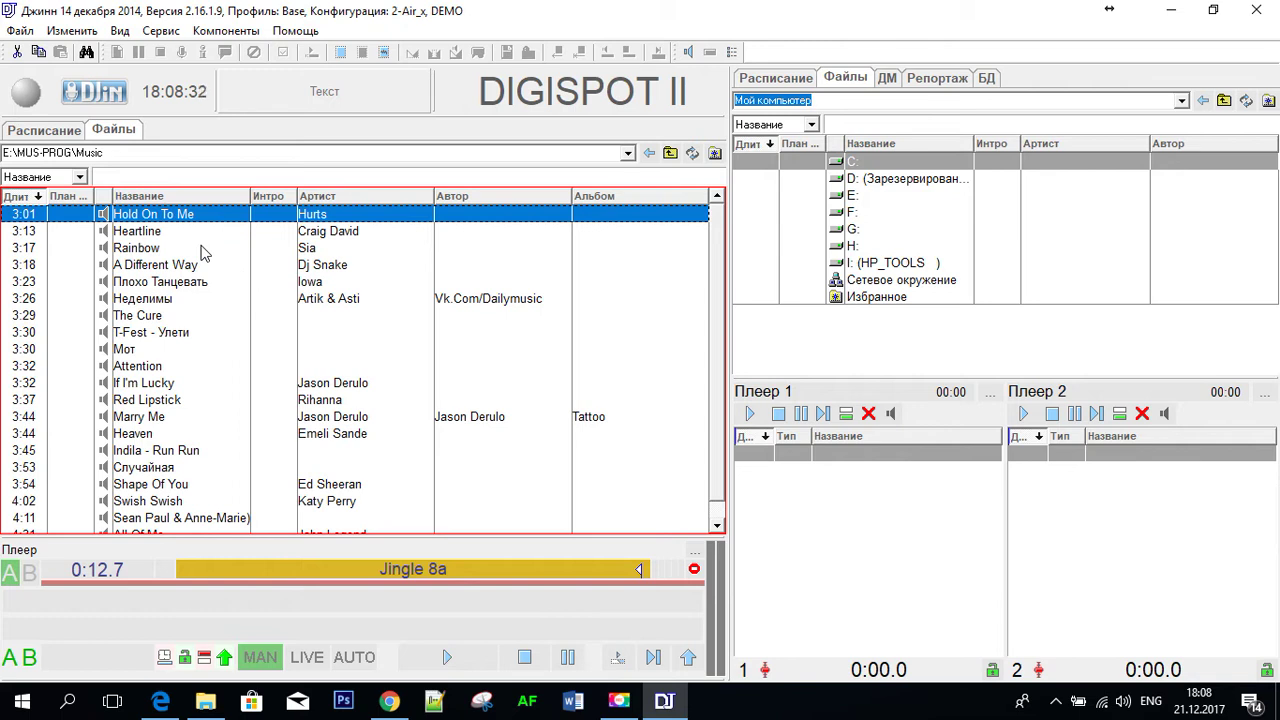
pyautogui.click(153, 197)
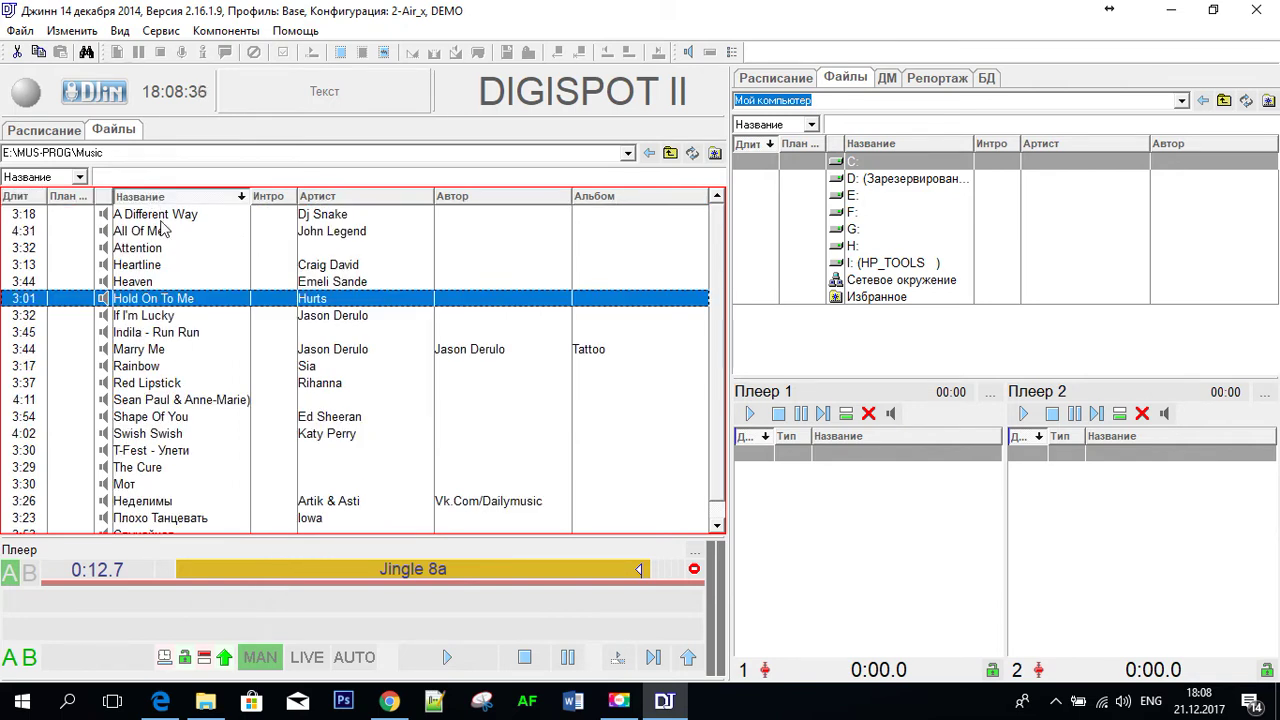
# - Preview the track "A Different Way" in the file list and stop its playback
pyautogui.click(160, 219)
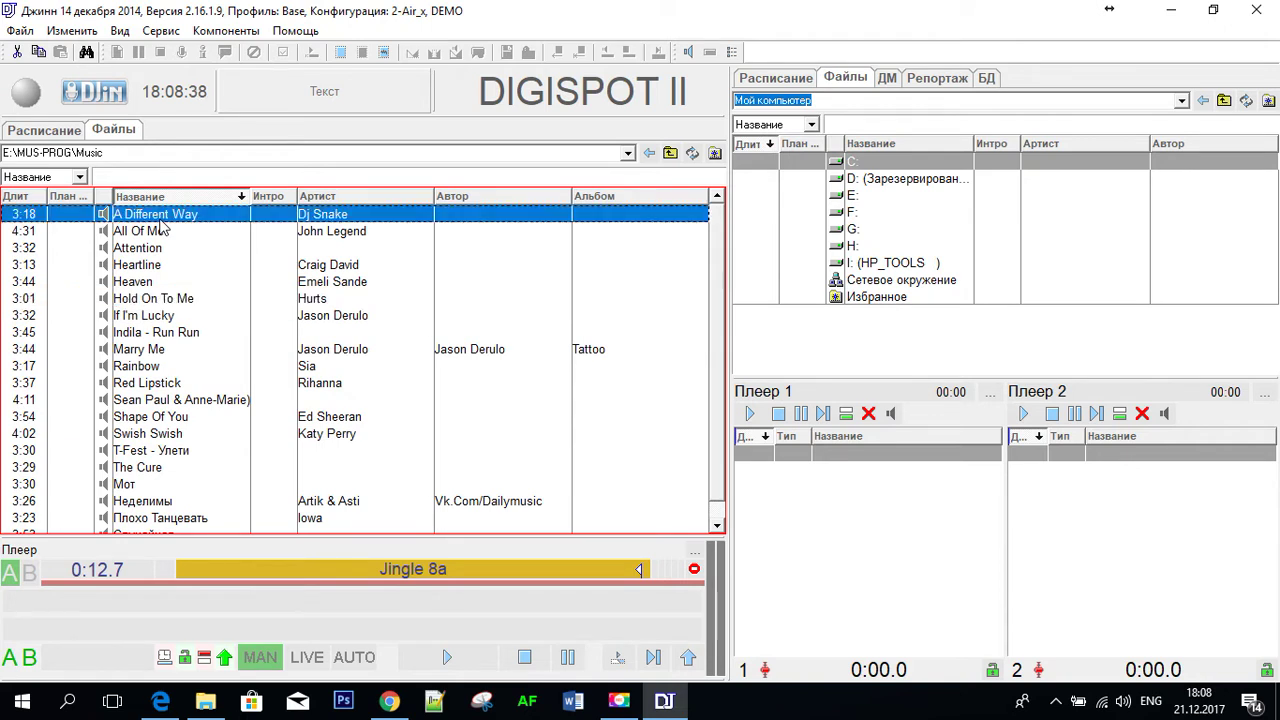
pyautogui.doubleClick(160, 219)
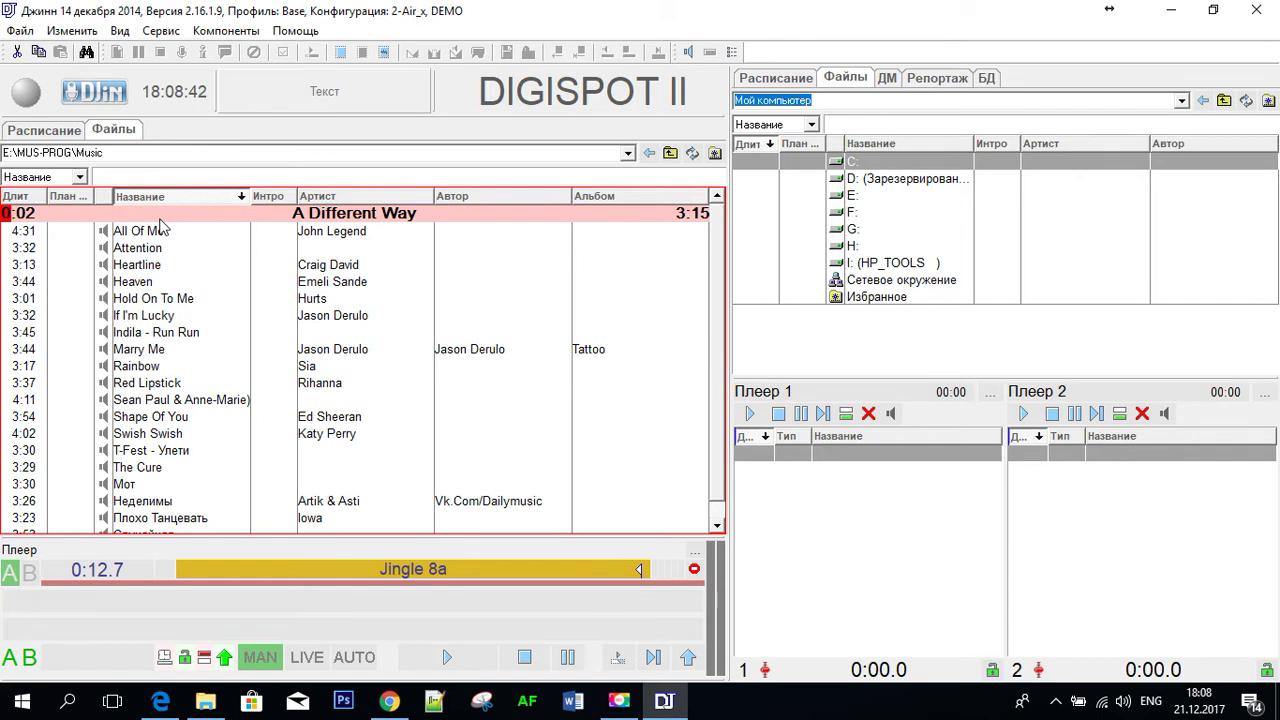
pyautogui.click(160, 219)
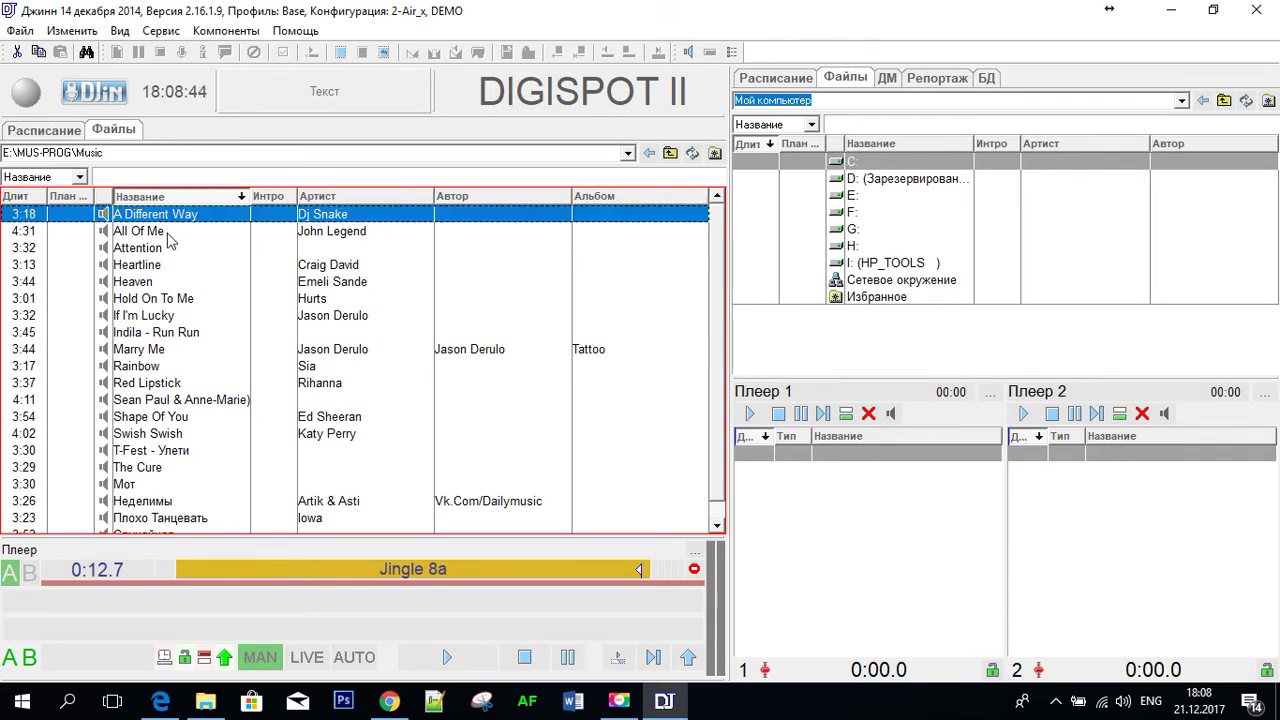
# - Open the properties of the track "Heaven" and append "njgjgjgjg" to the text in its comments (Комментарии)
pyautogui.click(160, 267)
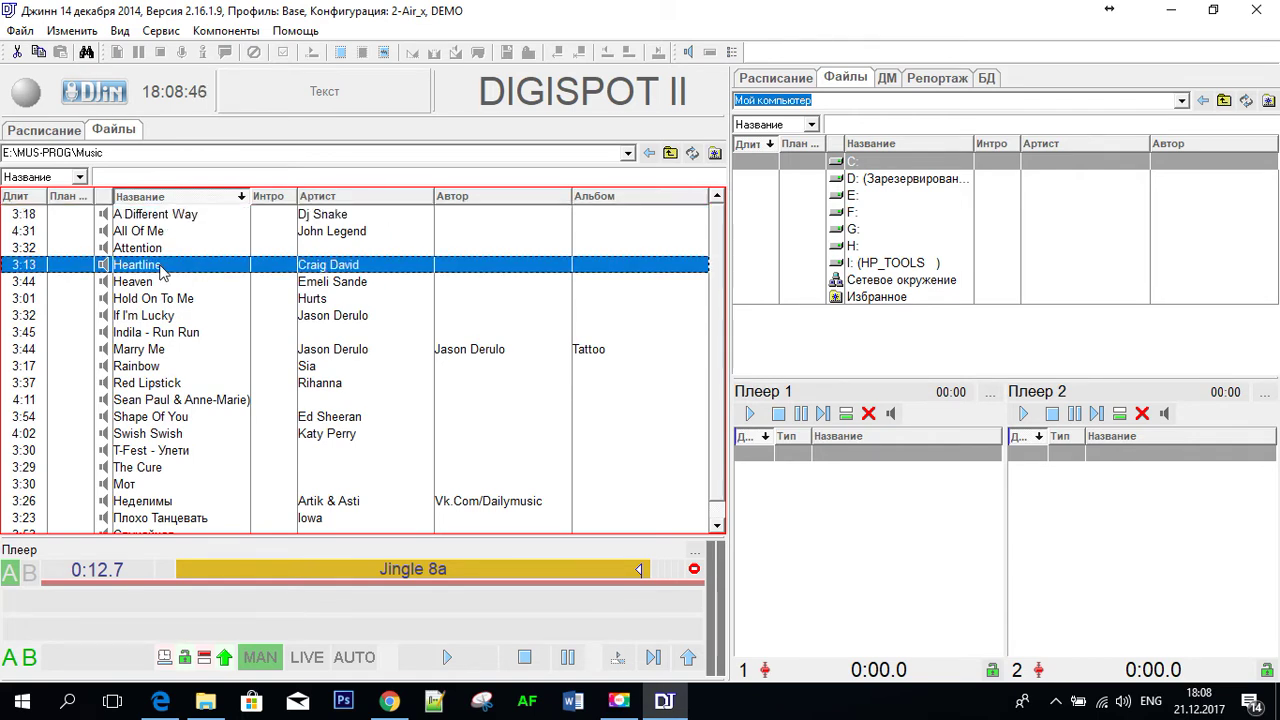
pyautogui.moveTo(160, 267); pyautogui.dragTo(165, 290)
pyautogui.click(160, 284)
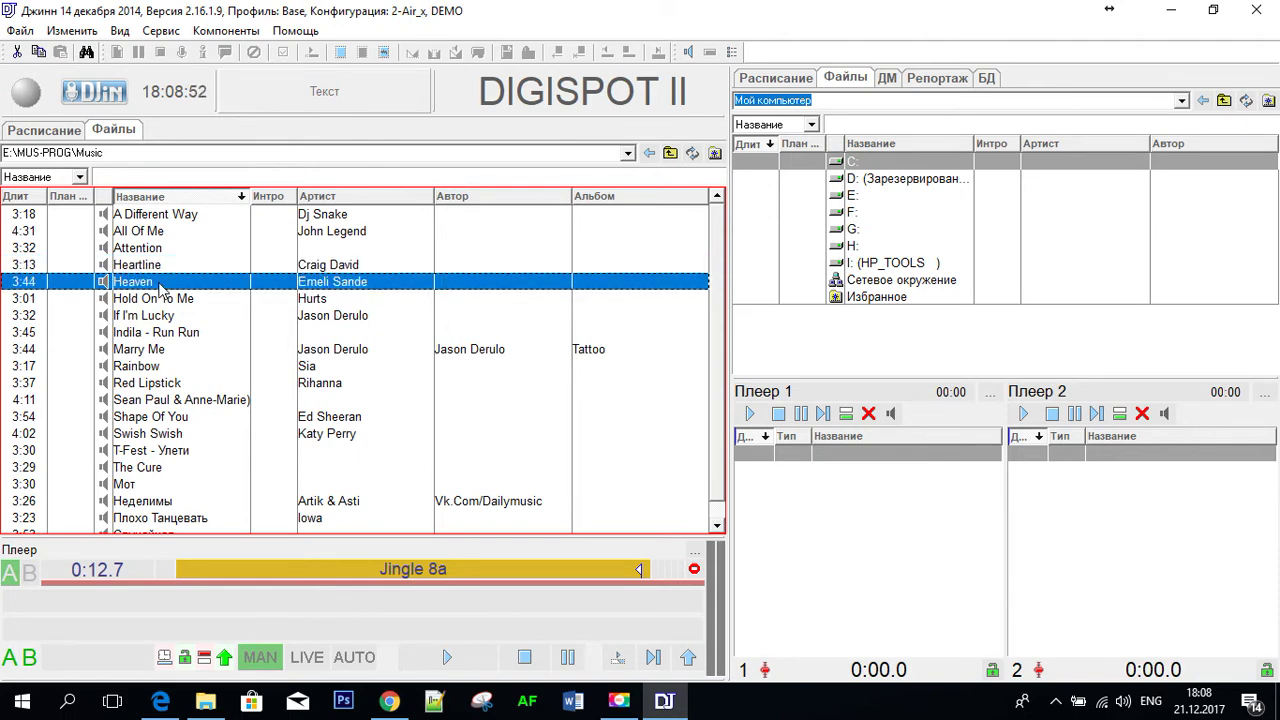
pyautogui.moveTo(160, 286); pyautogui.dragTo(161, 288)
pyautogui.rightClick(160, 287)
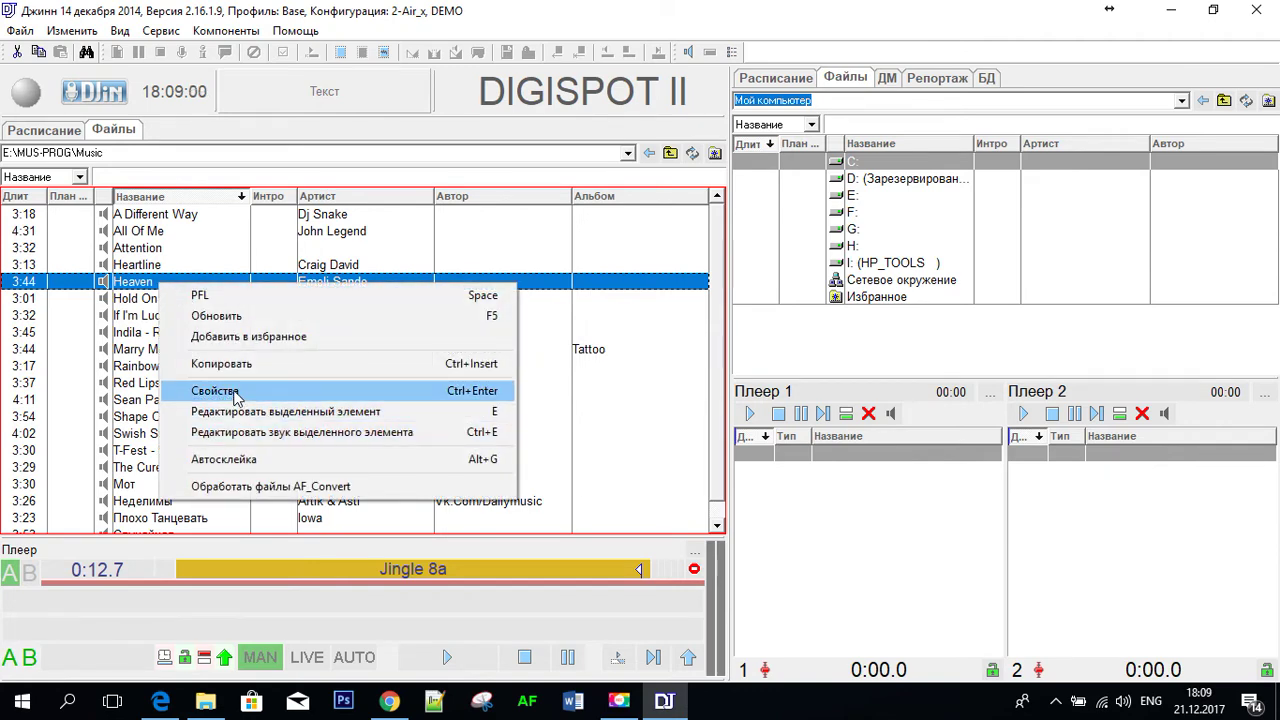
pyautogui.click(236, 393)
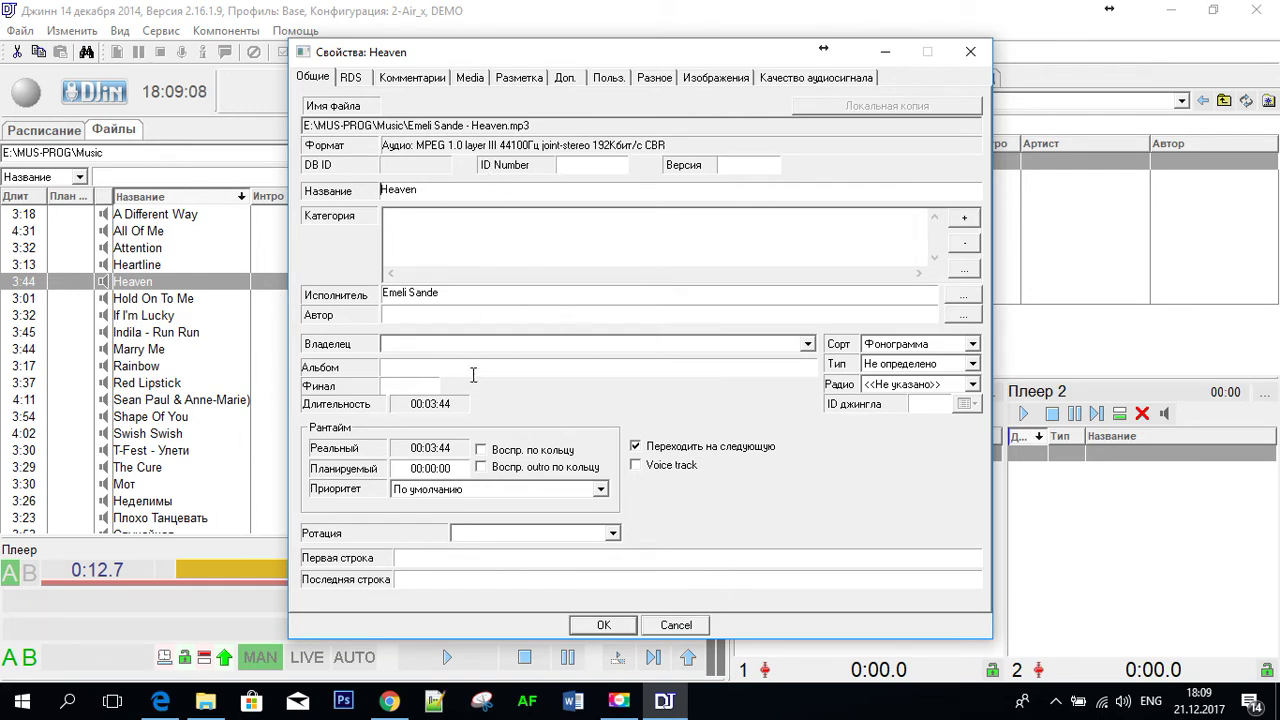
pyautogui.click(412, 80)
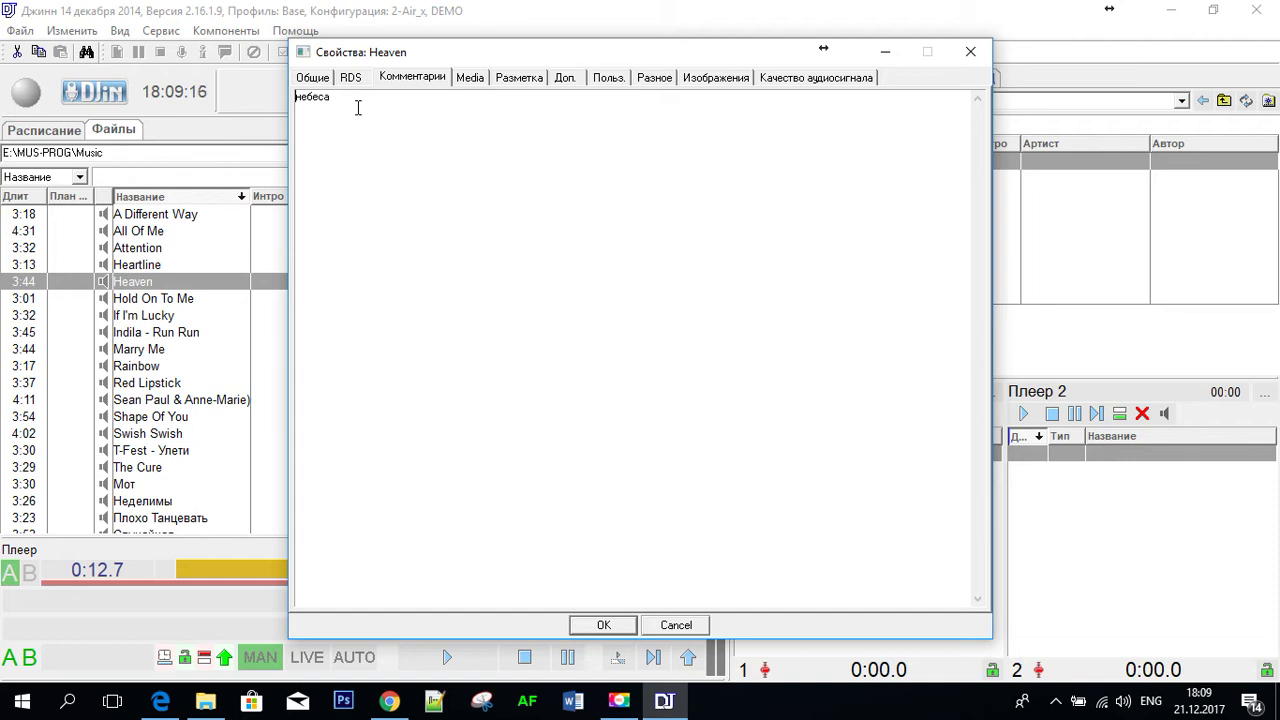
pyautogui.moveTo(486, 57); pyautogui.dragTo(453, 51)
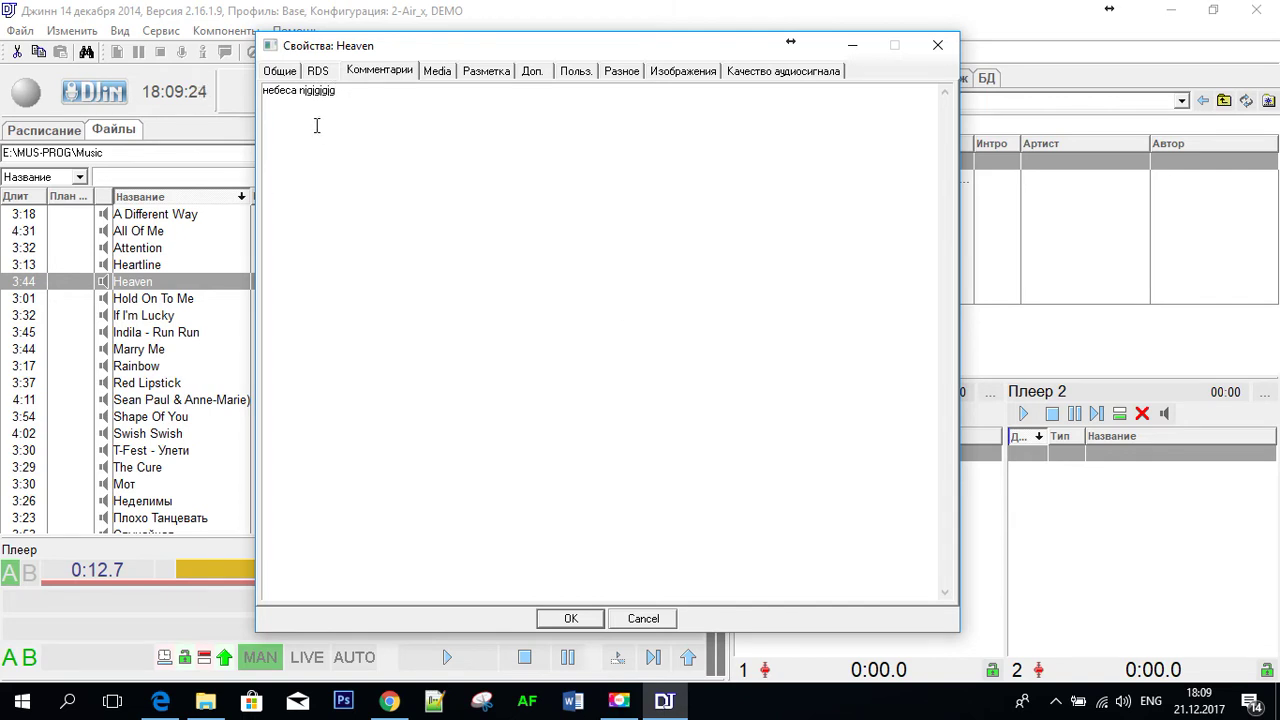
# - Show the track's markup page (Разметка) and enlarge the properties window around the waveform
pyautogui.click(484, 76)
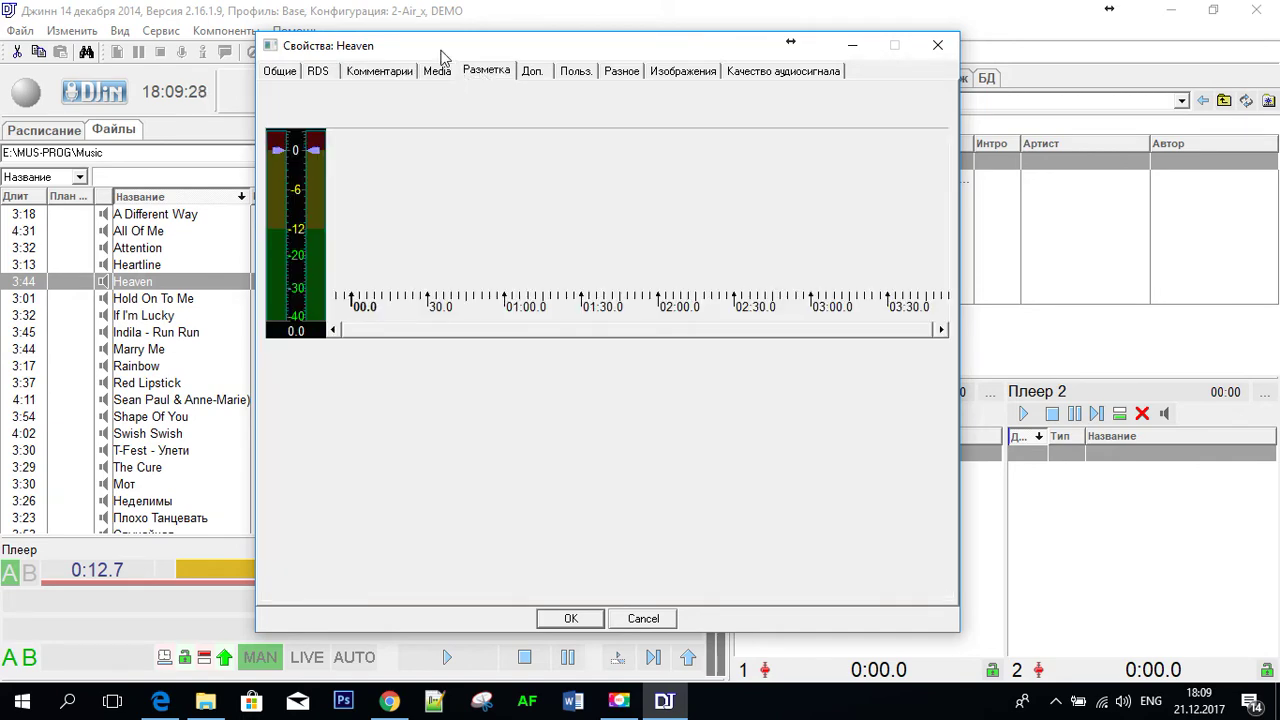
pyautogui.moveTo(443, 58); pyautogui.dragTo(353, 36)
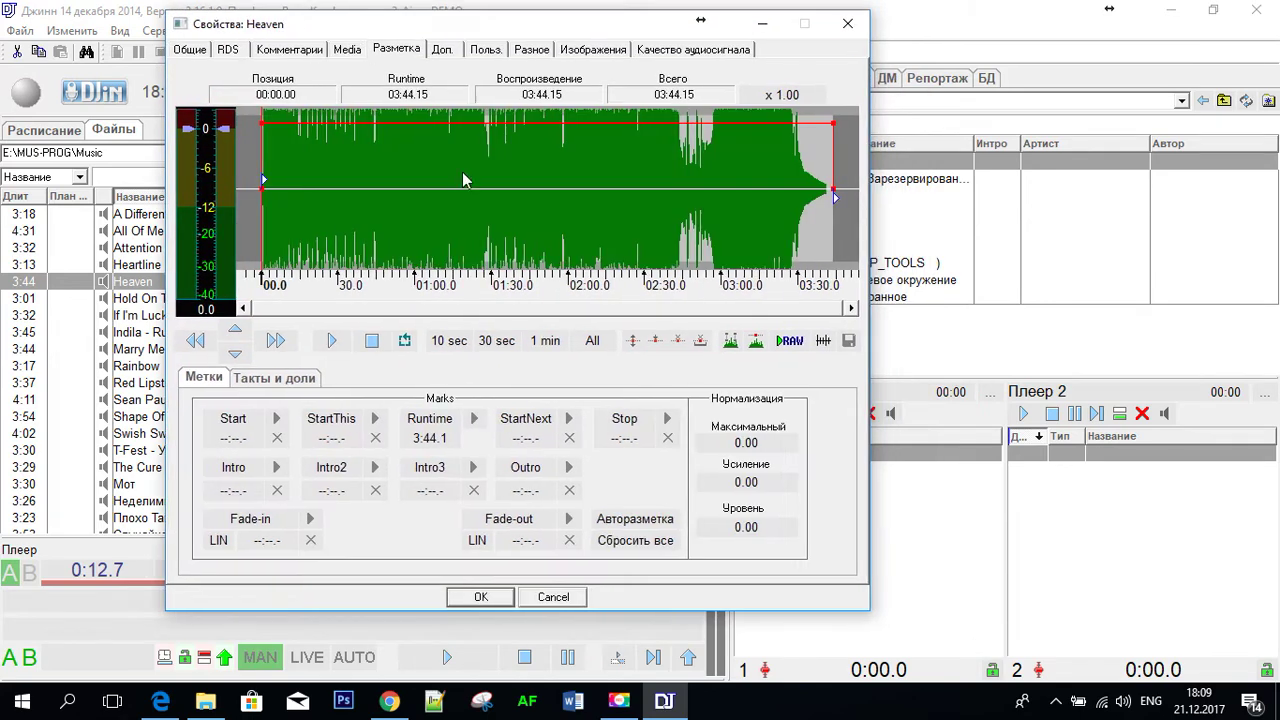
pyautogui.moveTo(869, 614); pyautogui.dragTo(1075, 650)
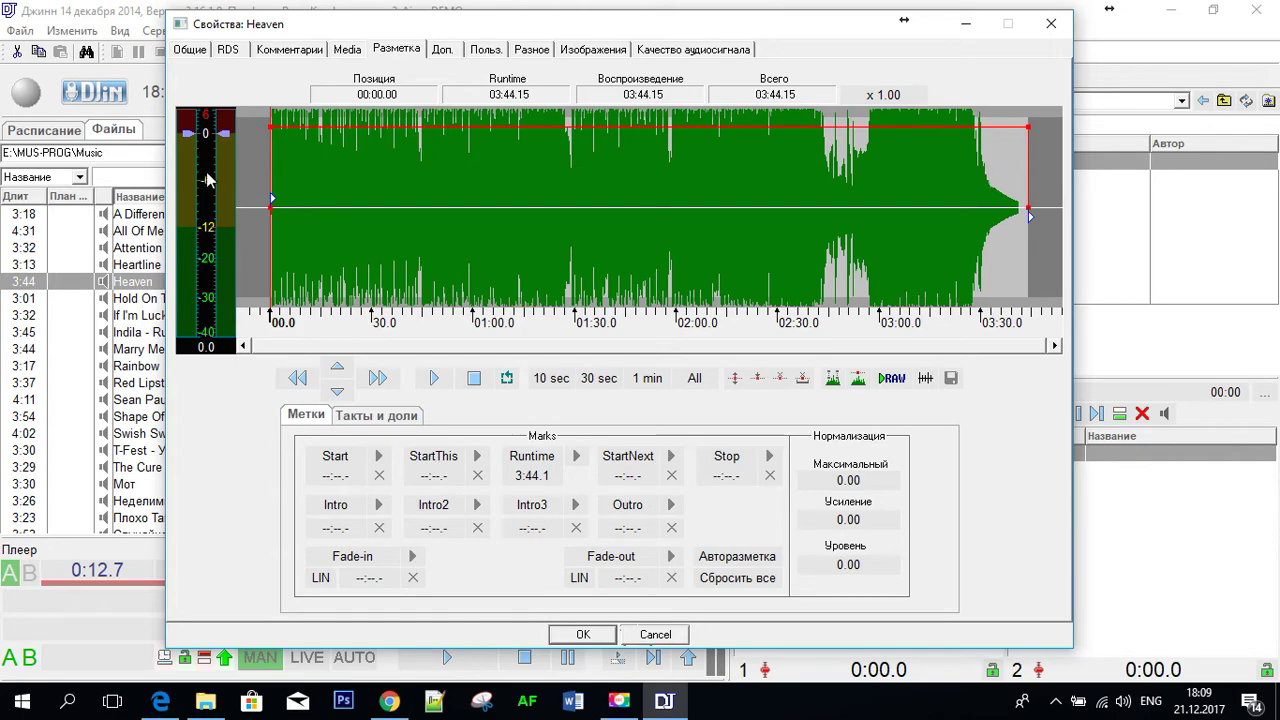
# - Place the position cursor at about 00.37 s, where the sound begins in the waveform of "Heaven"
pyautogui.scroll(6, 276, 209)
pyautogui.scroll(5, 503, 229)
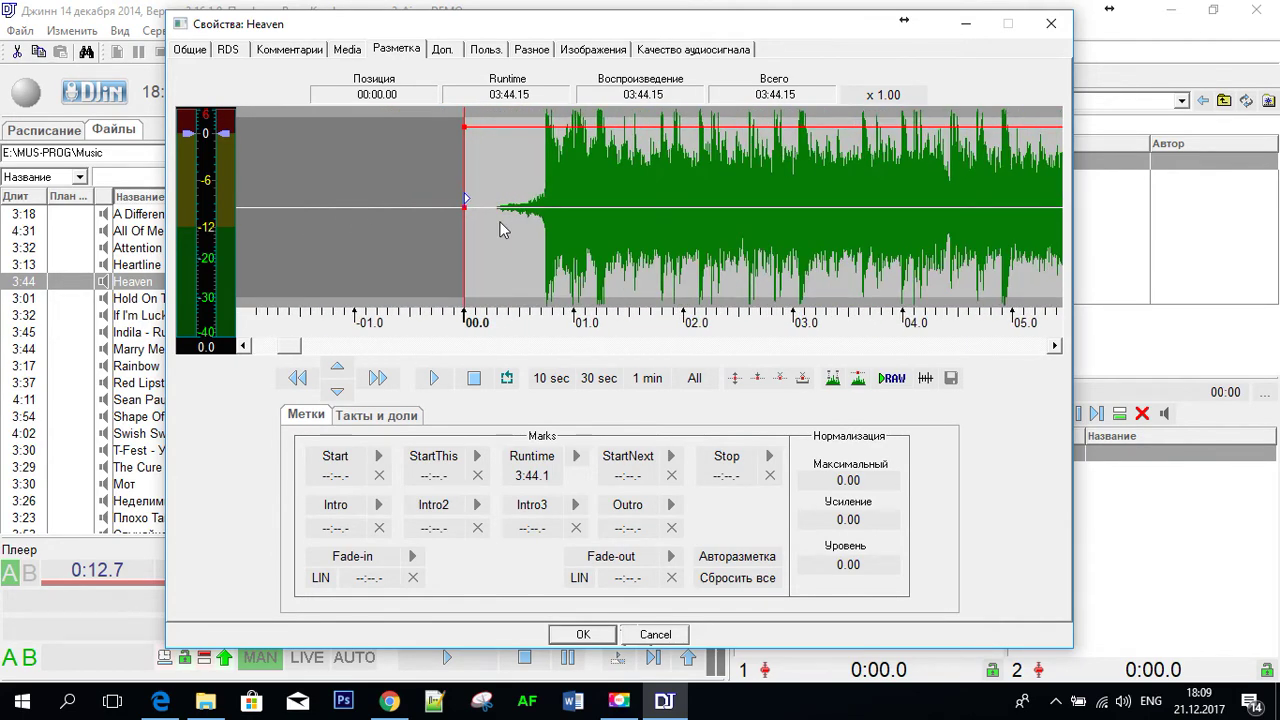
pyautogui.scroll(2, 503, 229)
pyautogui.scroll(-5, 505, 226)
pyautogui.scroll(-4, 509, 220)
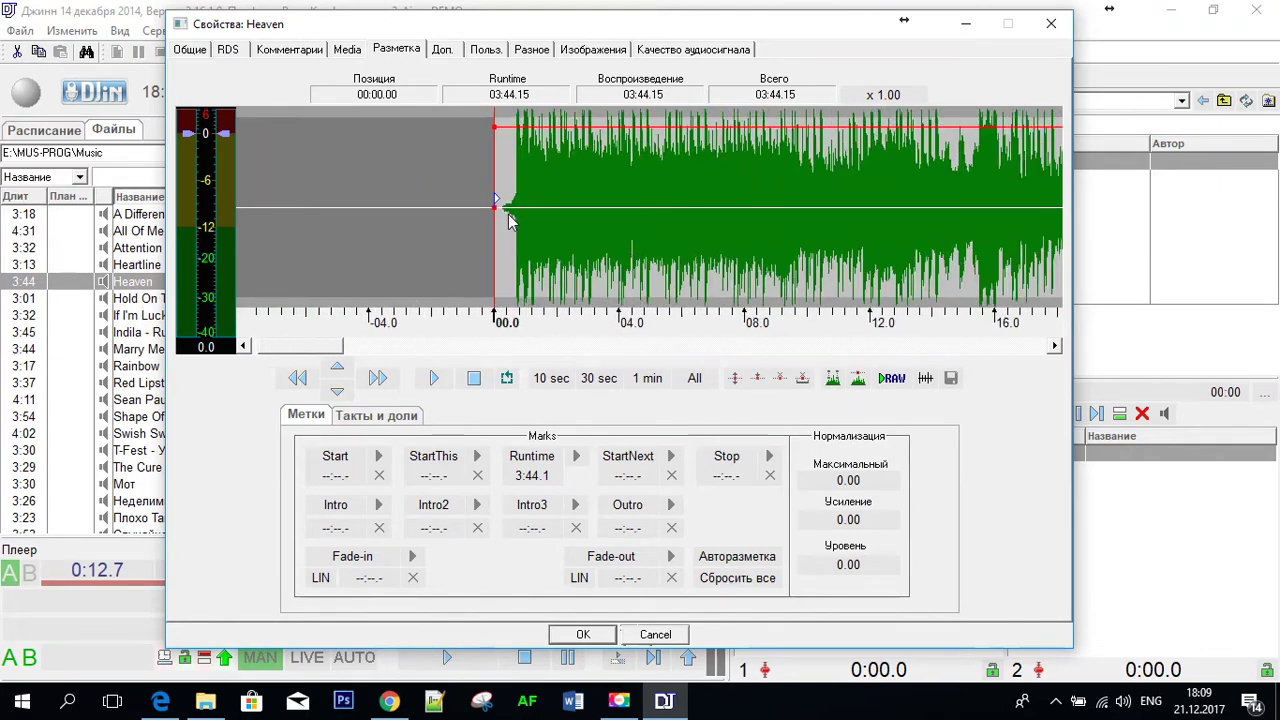
pyautogui.scroll(3, 685, 205)
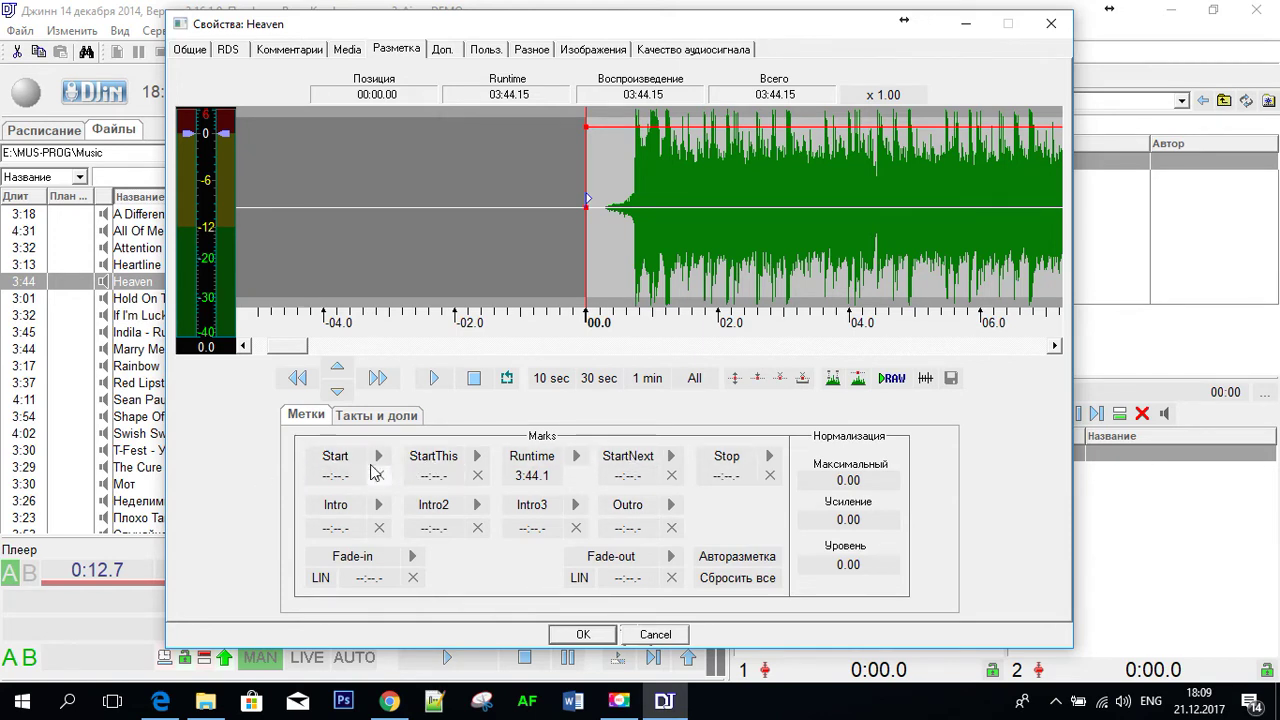
pyautogui.click(611, 198)
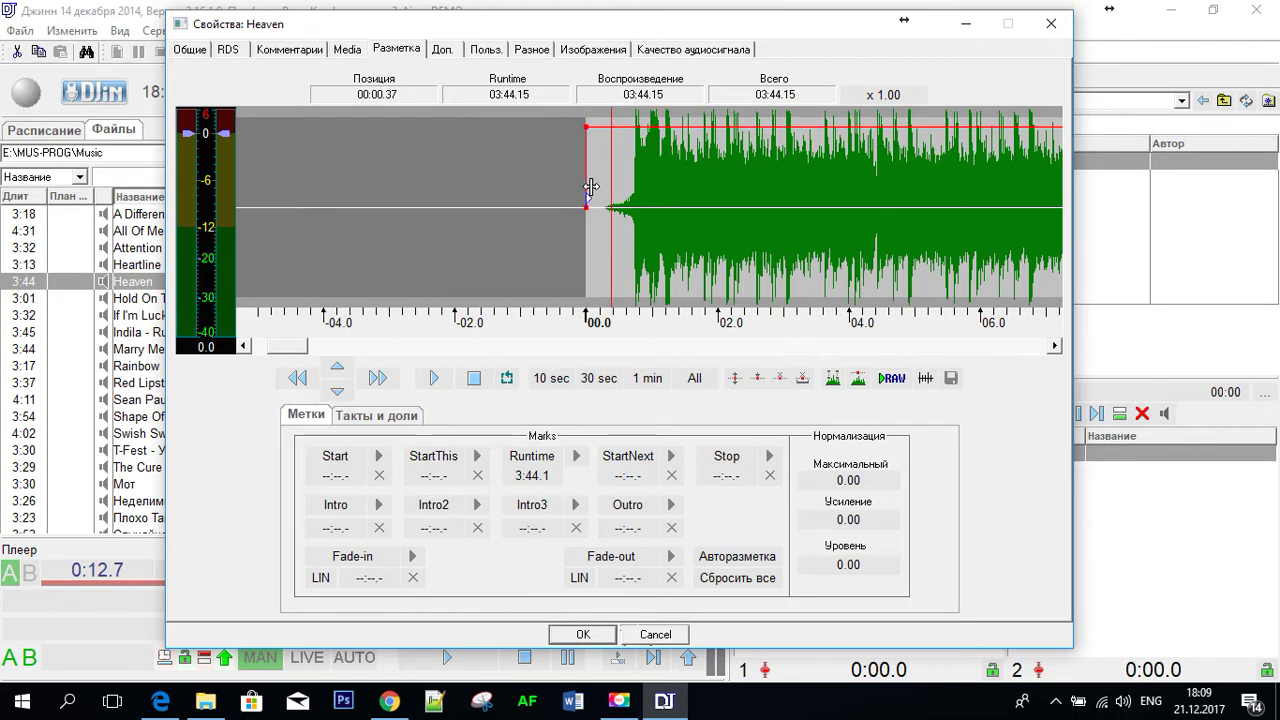
# - Place the position cursor at several points in the empty area before the waveform of "Heaven" and briefly play from there
pyautogui.click(500, 195)
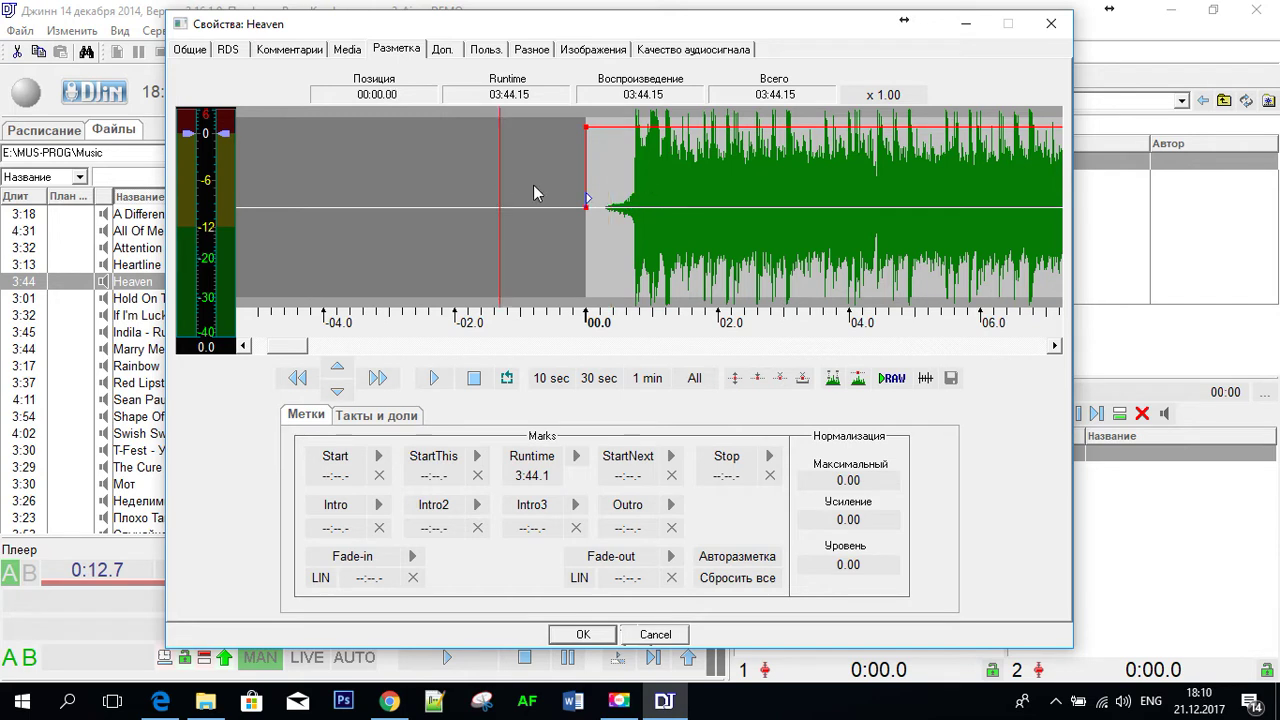
pyautogui.click(473, 200)
pyautogui.click(404, 200)
pyautogui.click(527, 195)
pyautogui.click(672, 194)
pyautogui.click(394, 214)
pyautogui.click(495, 195)
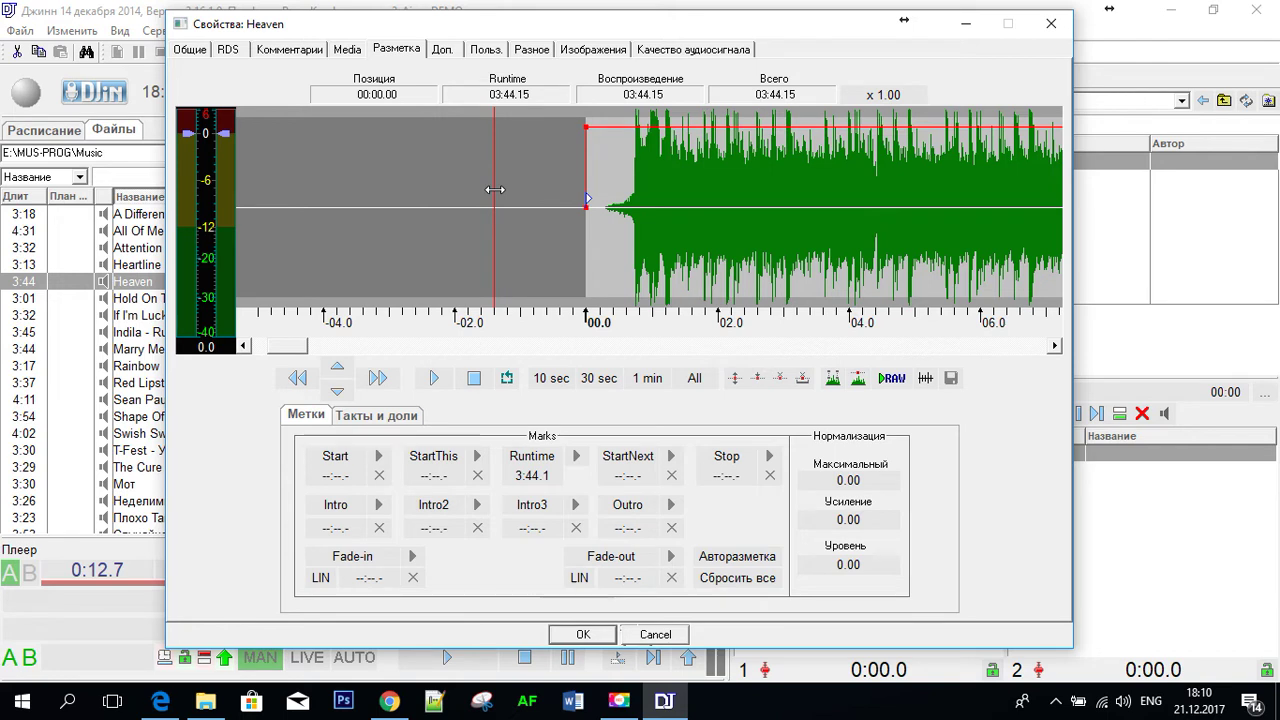
pyautogui.doubleClick(517, 195)
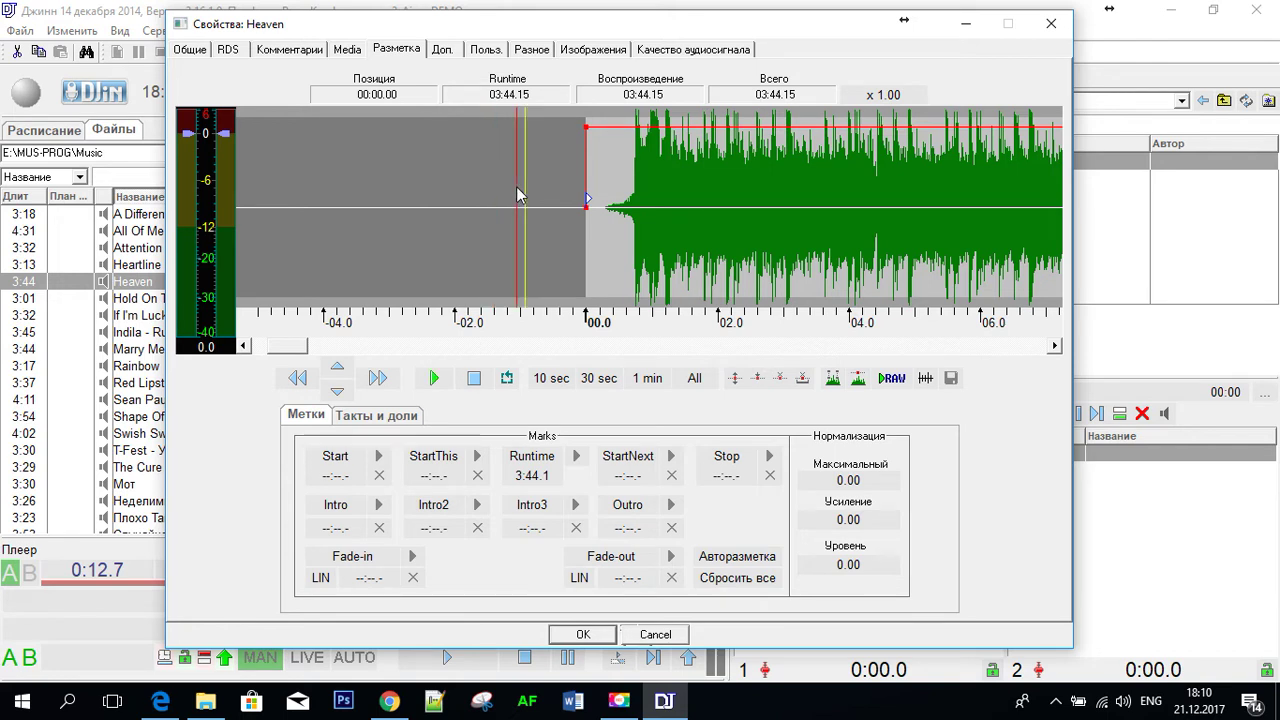
pyautogui.click(535, 187)
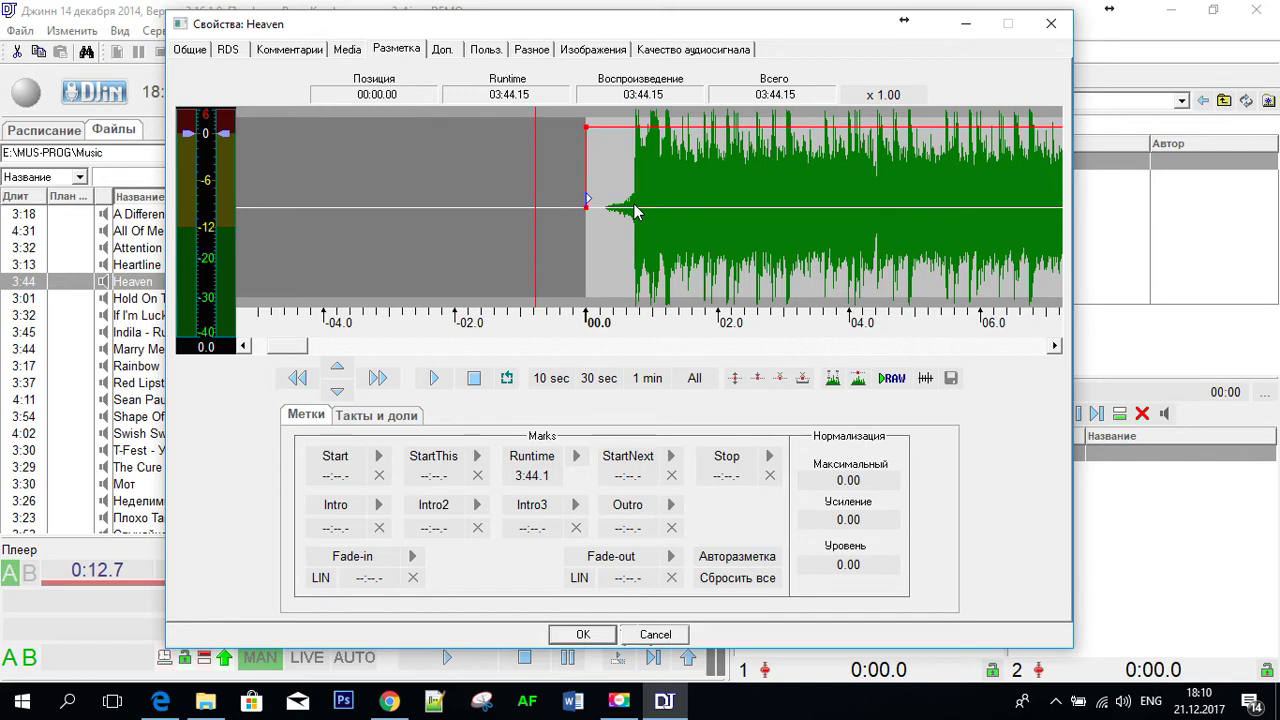
# - Place the position cursor at about 00.71 s, on the first loud beat of the waveform
pyautogui.moveTo(634, 210); pyautogui.dragTo(510, 212)
pyautogui.click(511, 205)
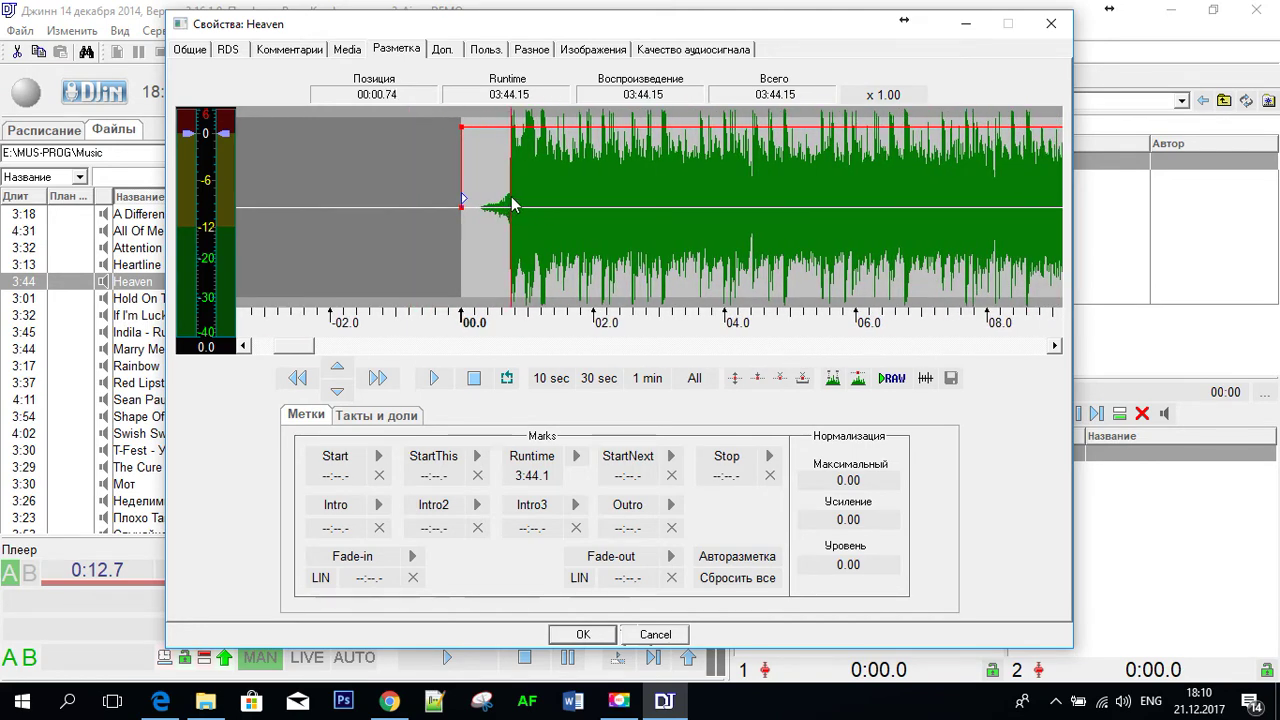
pyautogui.click(508, 197)
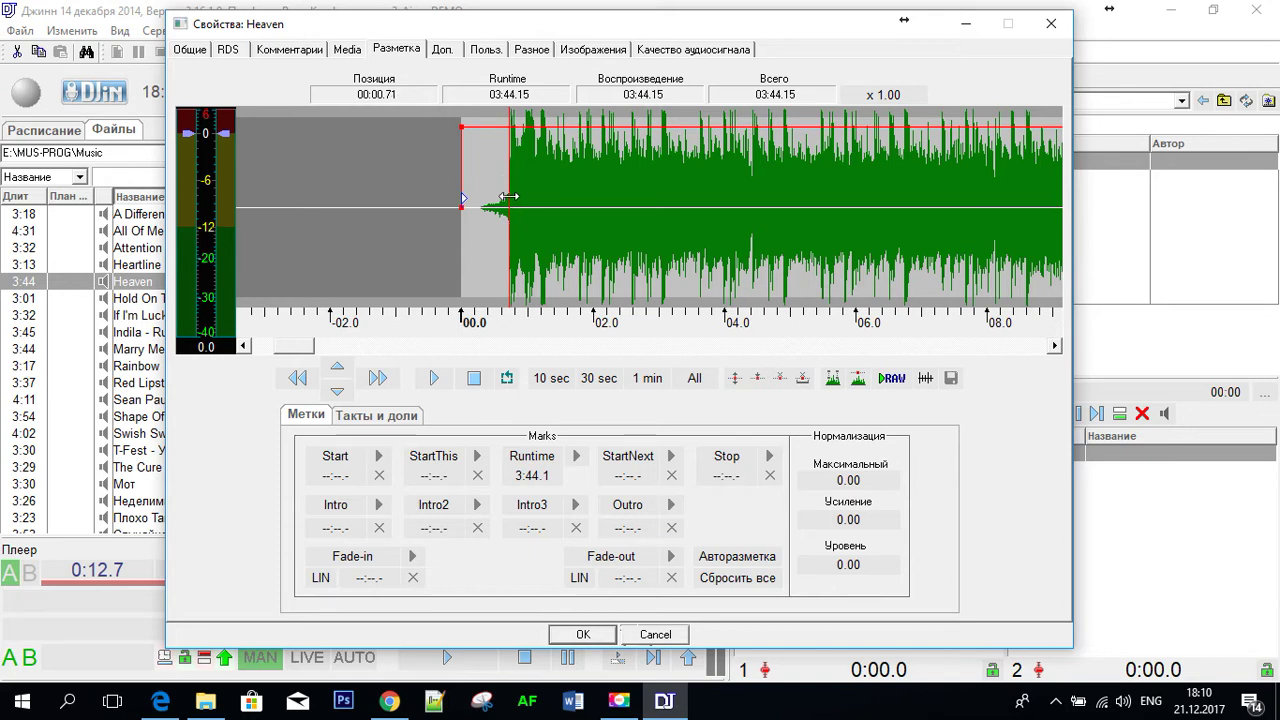
pyautogui.click(505, 167)
pyautogui.click(508, 174)
# - Place the StartThis mark on the first loud beat at 0:00.7, audition it, then clear it and set it again there
pyautogui.moveTo(463, 199)
pyautogui.mouseDown()
pyautogui.moveTo(500, 200)
pyautogui.moveTo(517, 218)
pyautogui.mouseUp()
pyautogui.click(517, 228)
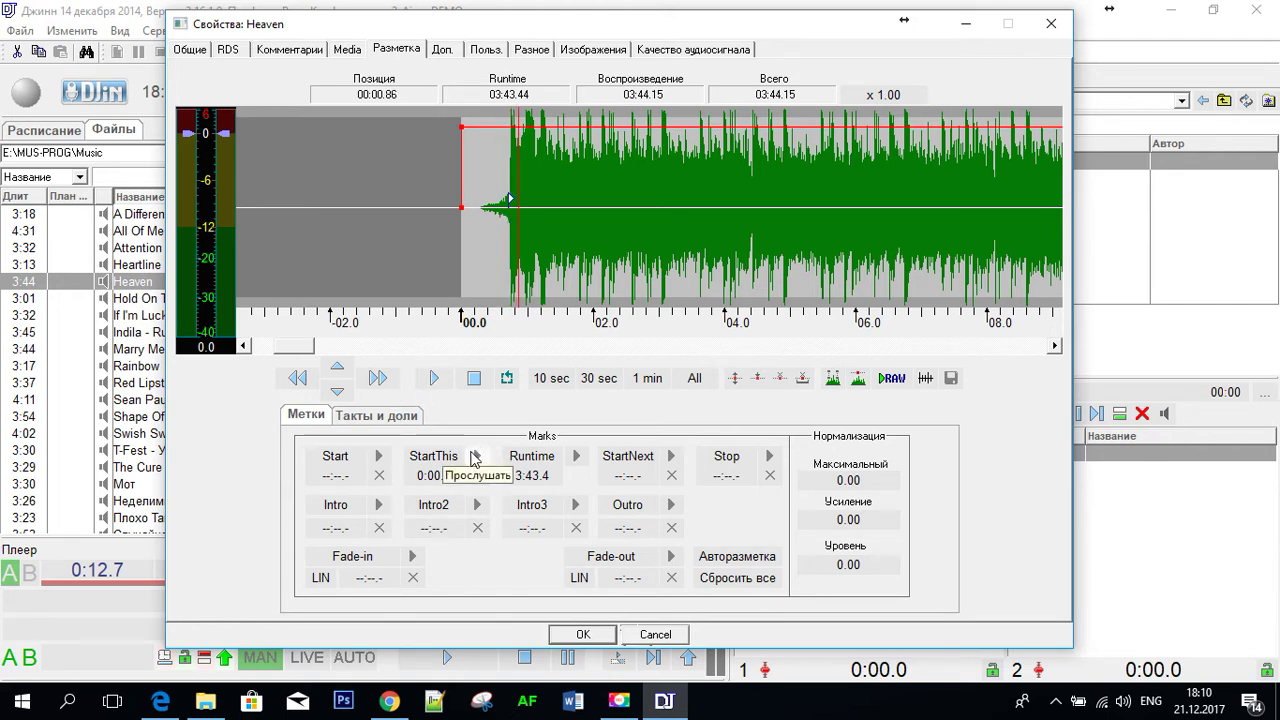
pyautogui.click(475, 457)
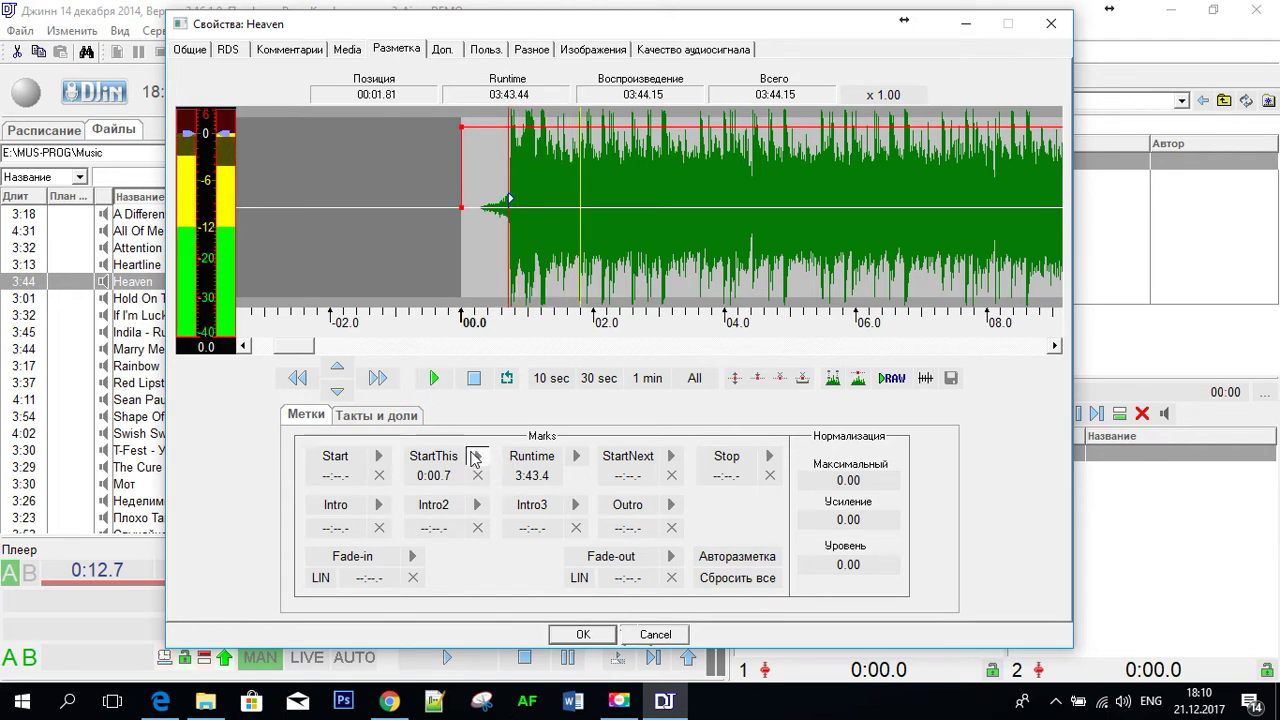
pyautogui.click(476, 477)
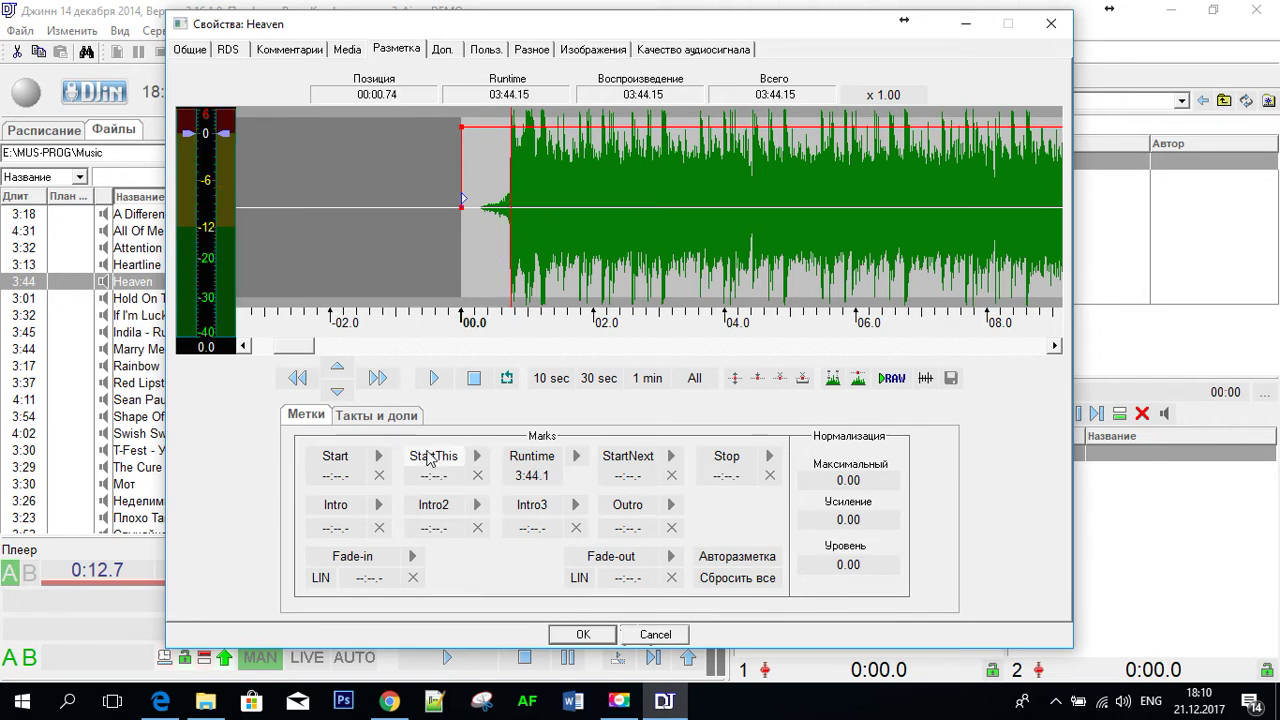
pyautogui.click(430, 458)
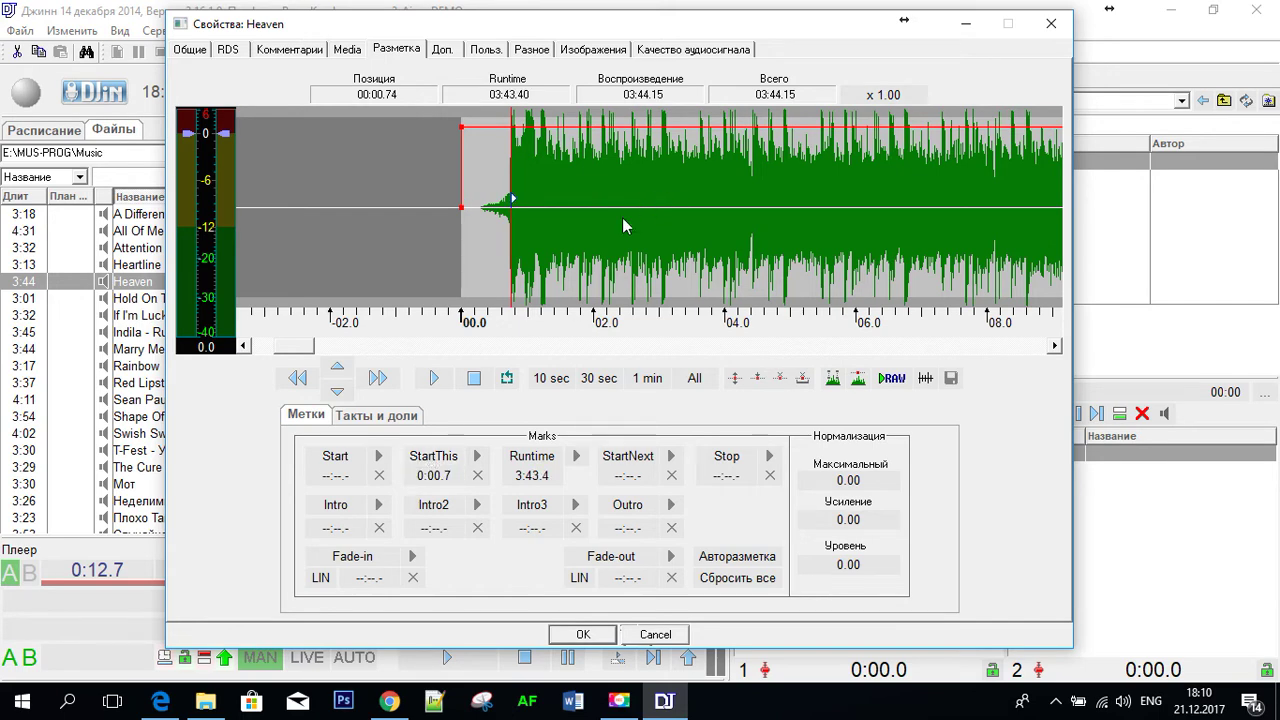
# - Play the track's ending and set the StartNext mark where the loud part stops, at about 03:27.55
pyautogui.scroll(-4, 623, 223)
pyautogui.moveTo(283, 350); pyautogui.dragTo(978, 353)
pyautogui.scroll(-2, 945, 360)
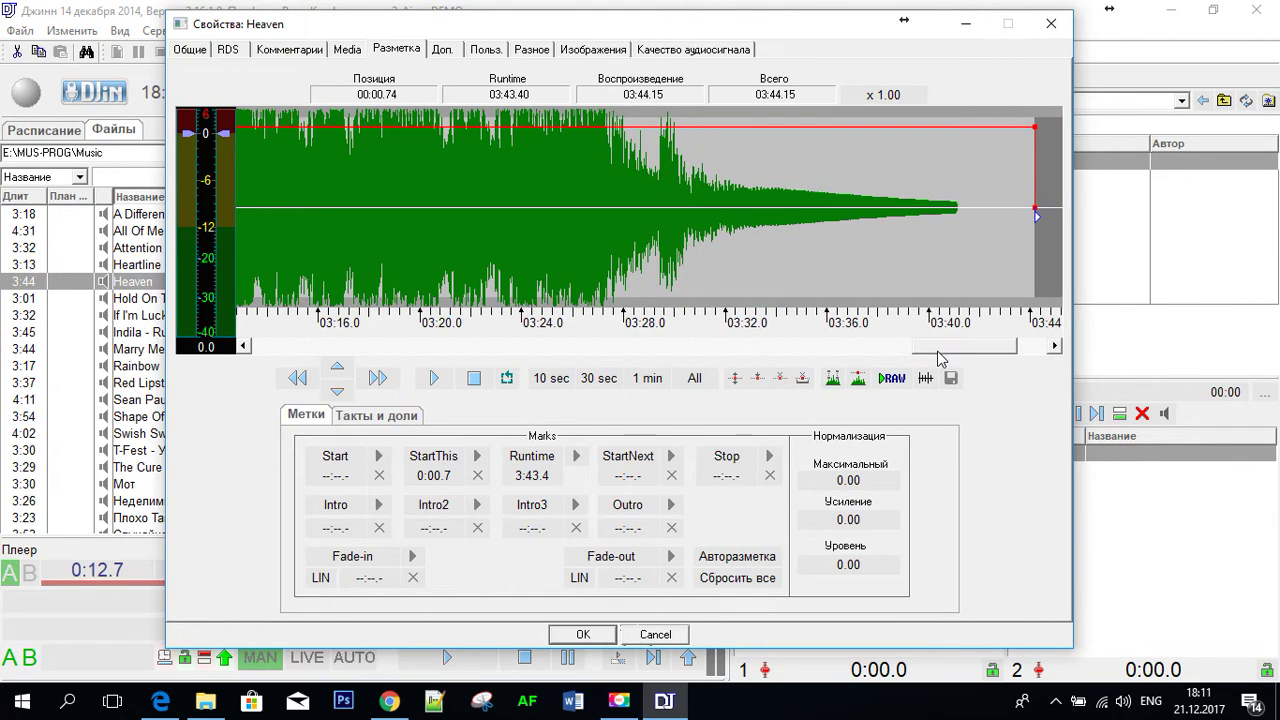
pyautogui.scroll(-1, 948, 360)
pyautogui.scroll(-1, 569, 208)
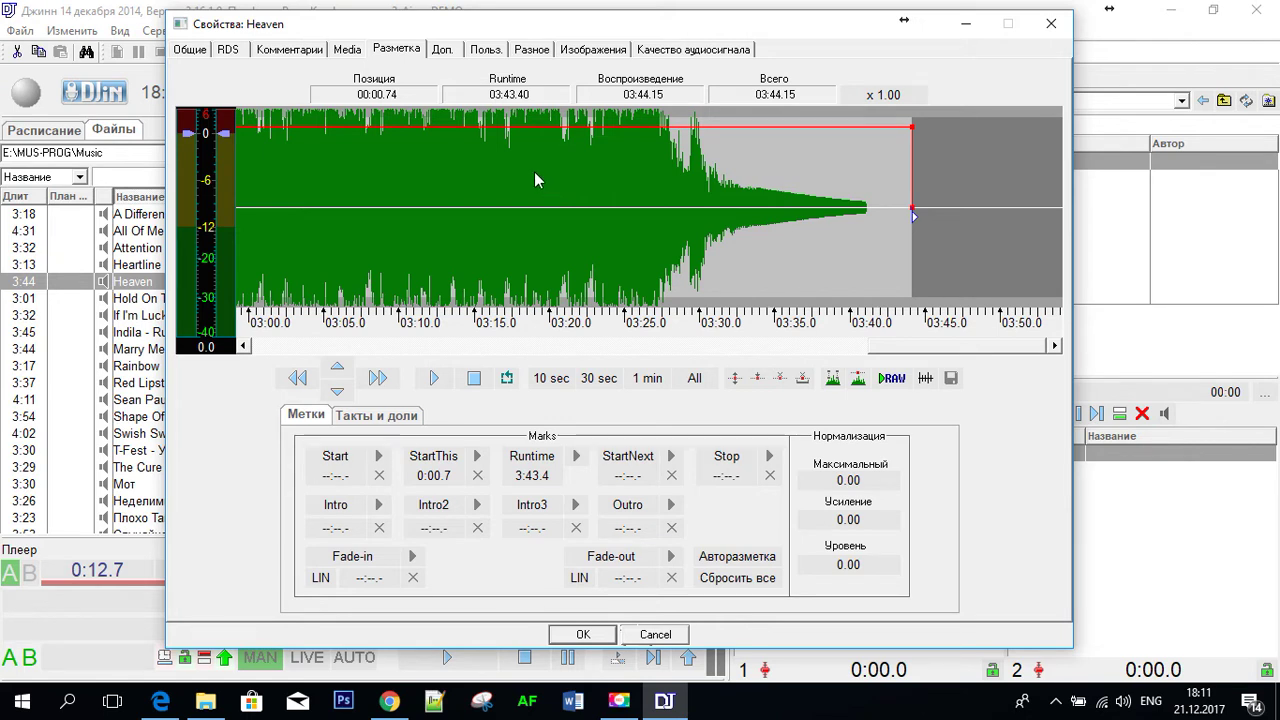
pyautogui.click(534, 172)
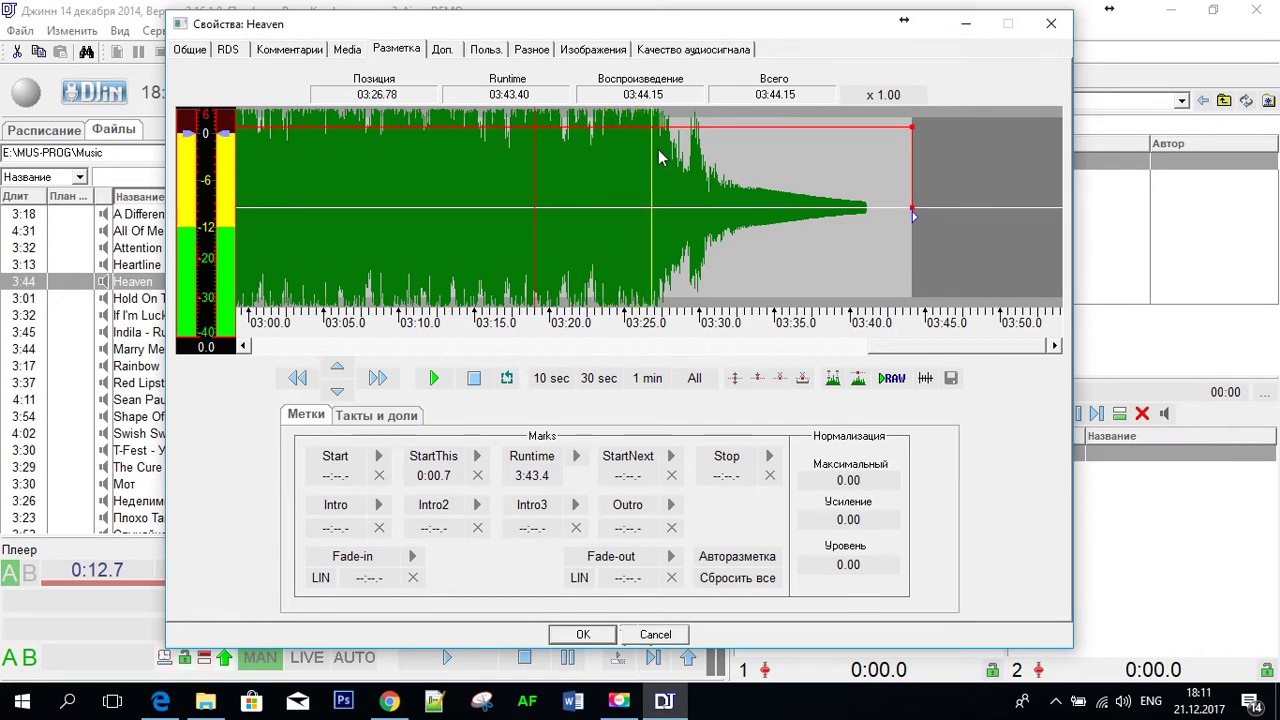
pyautogui.press('space')
pyautogui.moveTo(660, 157); pyautogui.dragTo(662, 149)
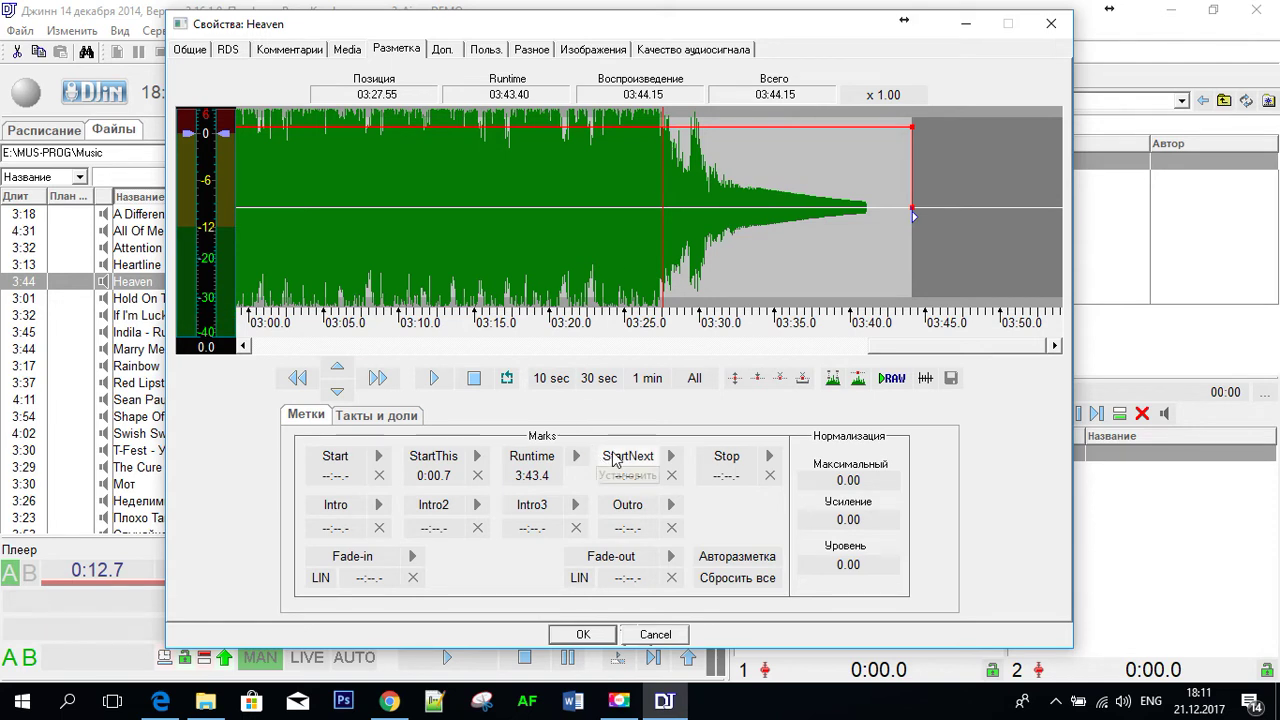
pyautogui.click(614, 457)
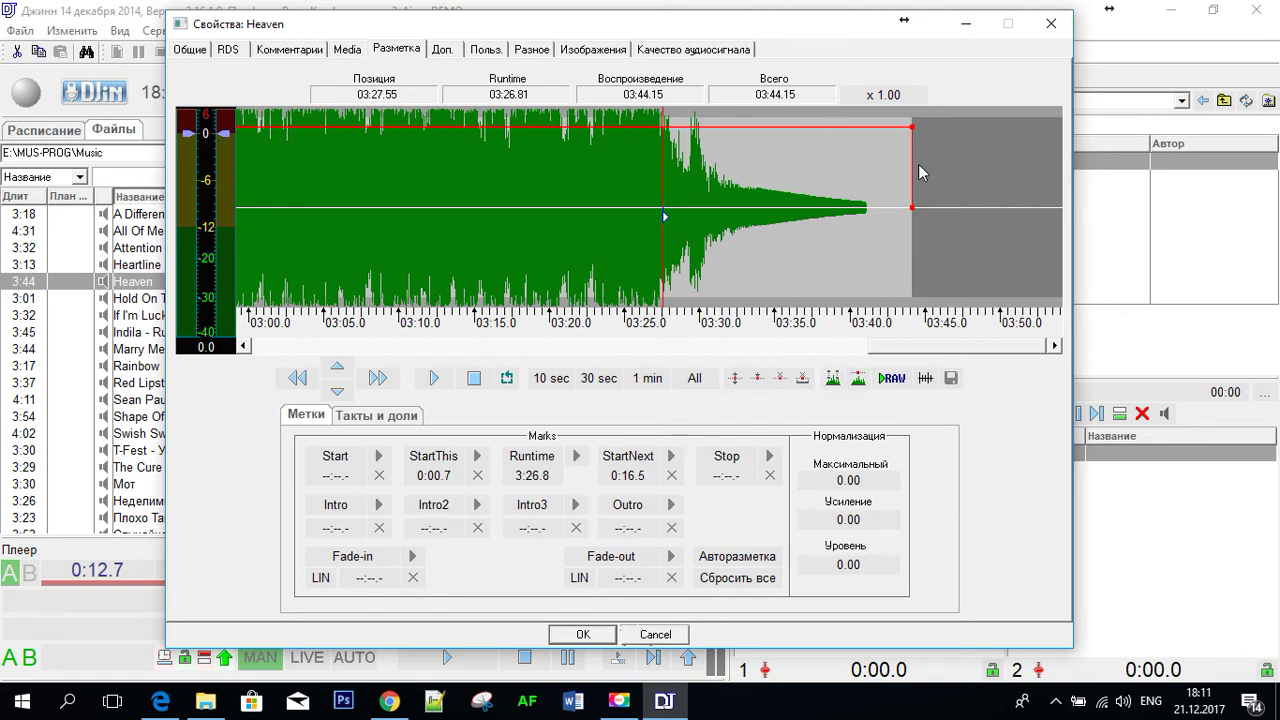
# - Bring the track's end point forward to about 03:32.6 and display the waveform with the volume envelope applied
pyautogui.moveTo(898, 169); pyautogui.dragTo(802, 177)
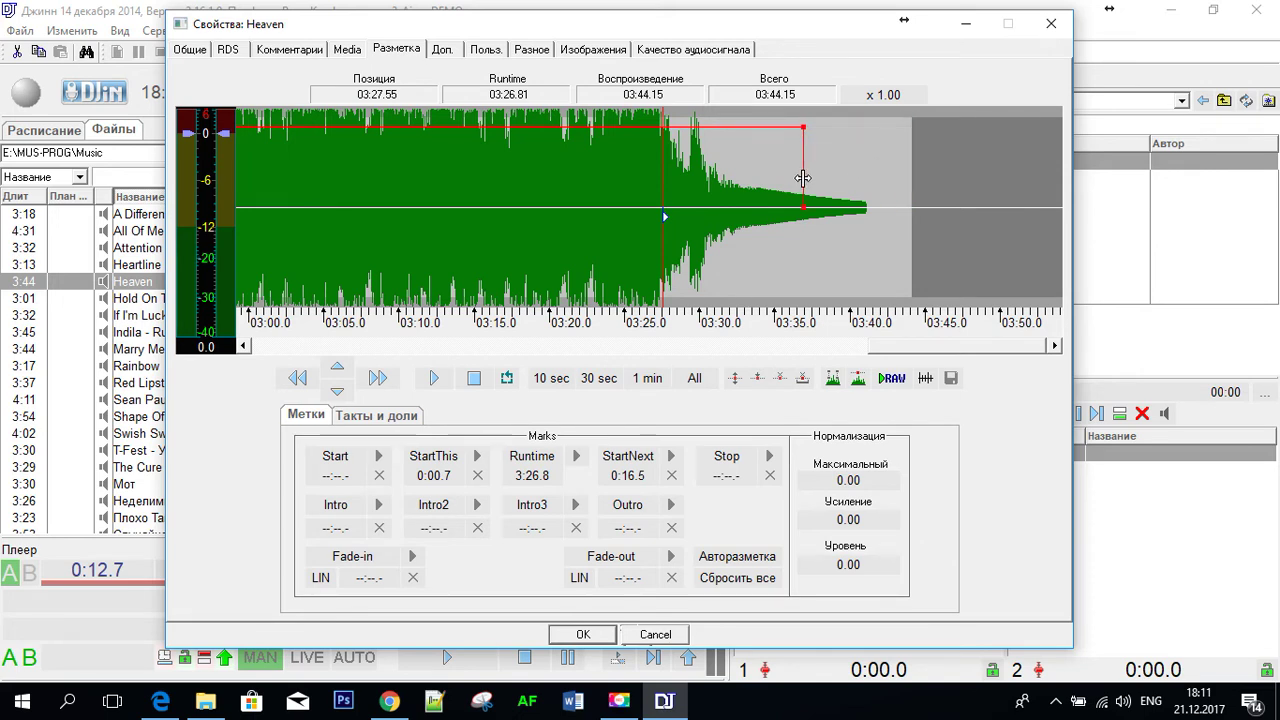
pyautogui.click(831, 379)
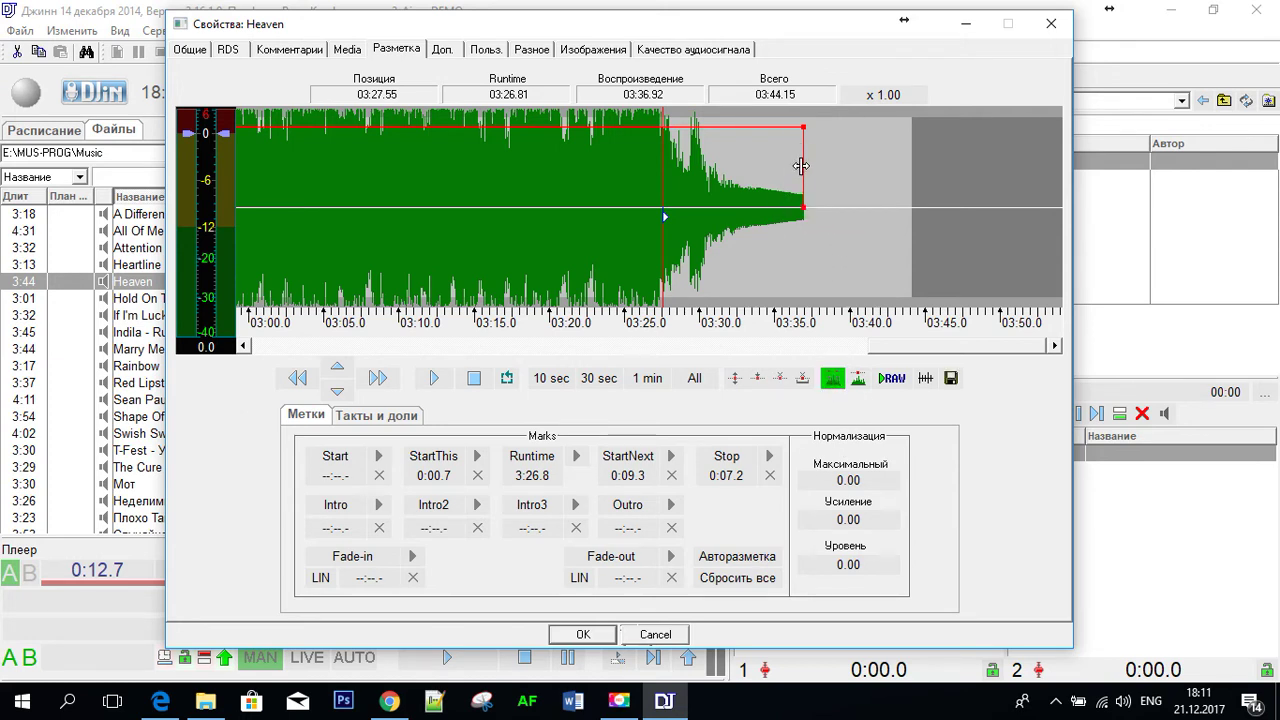
pyautogui.moveTo(801, 165); pyautogui.dragTo(738, 183)
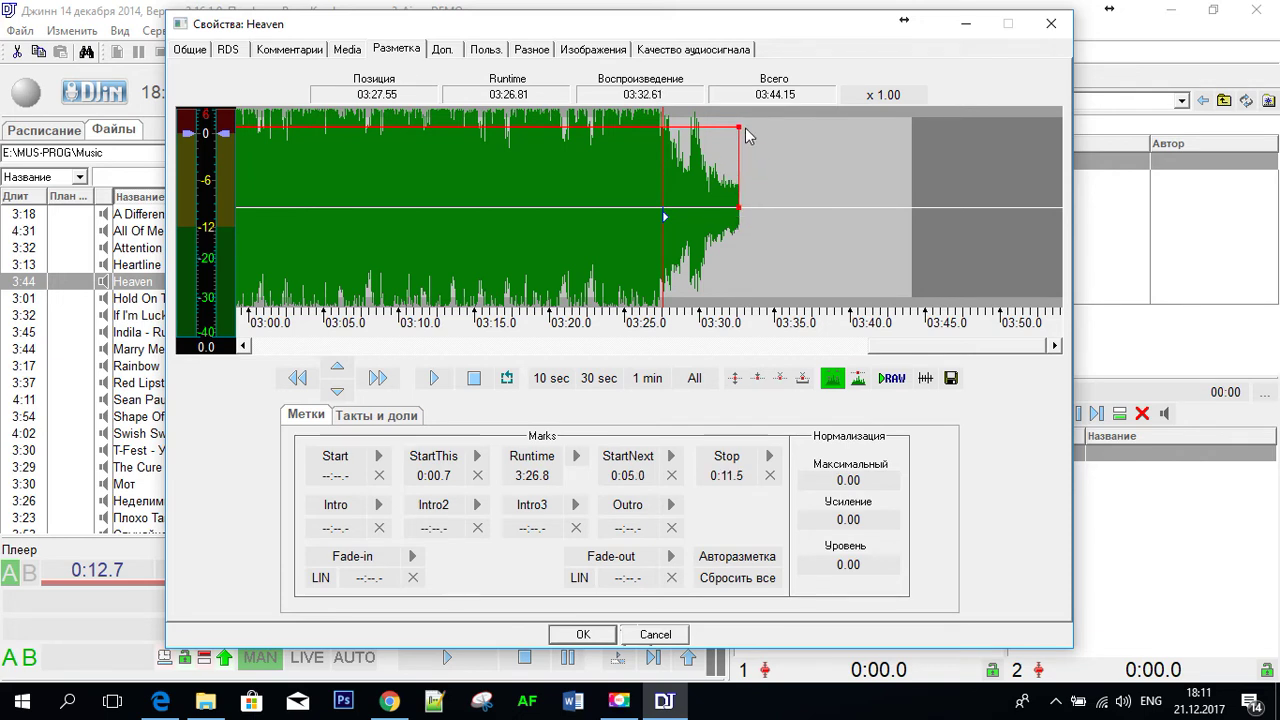
# - Add a fade-out of about 4.3 s before the end point and audition the ending
pyautogui.moveTo(738, 125); pyautogui.dragTo(678, 158)
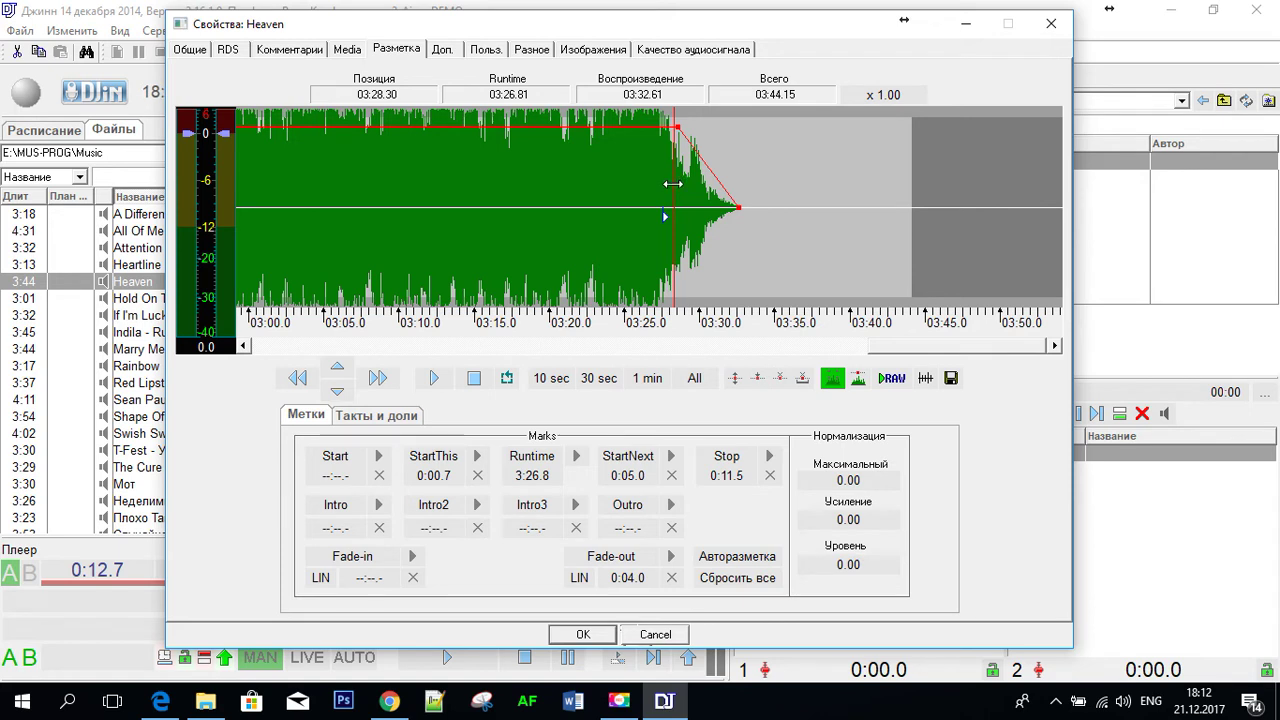
pyautogui.click(622, 557)
pyautogui.click(635, 163)
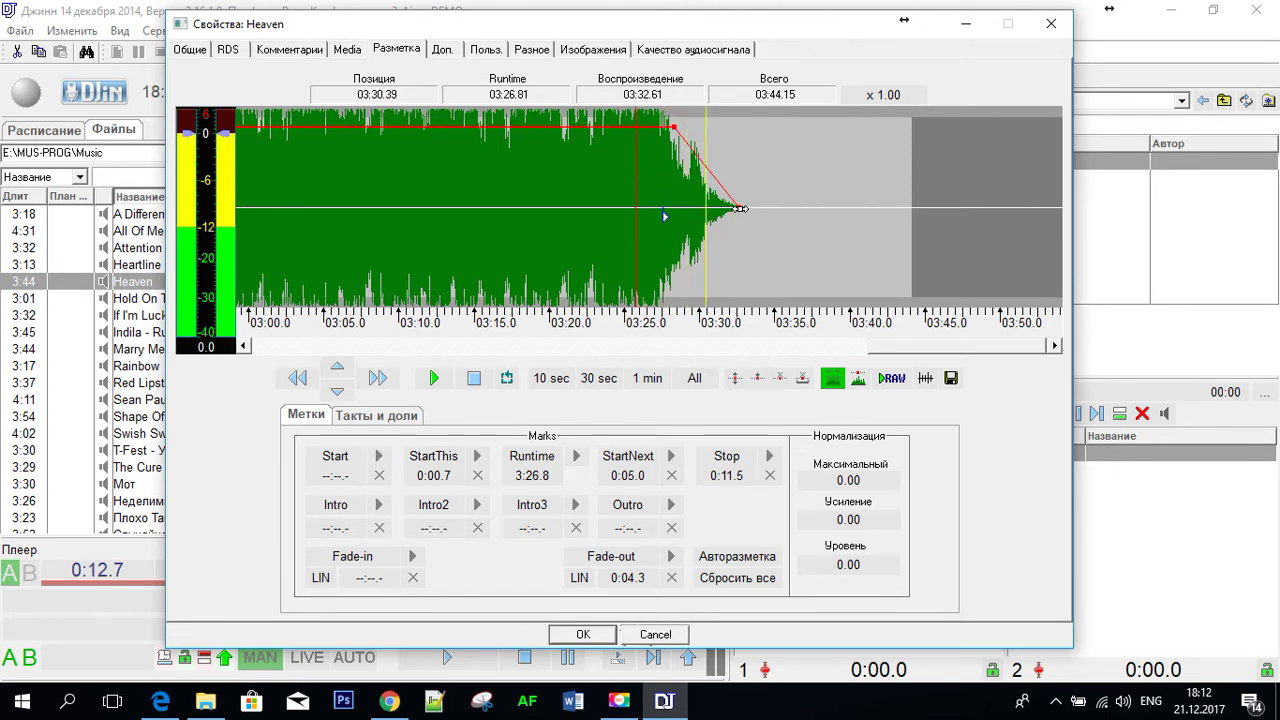
pyautogui.click(685, 200)
# - Bring the end point forward to about 03:30.7 with a 2.9 s fade-out, audition the ending and save the track's properties
pyautogui.moveTo(737, 207); pyautogui.dragTo(710, 222)
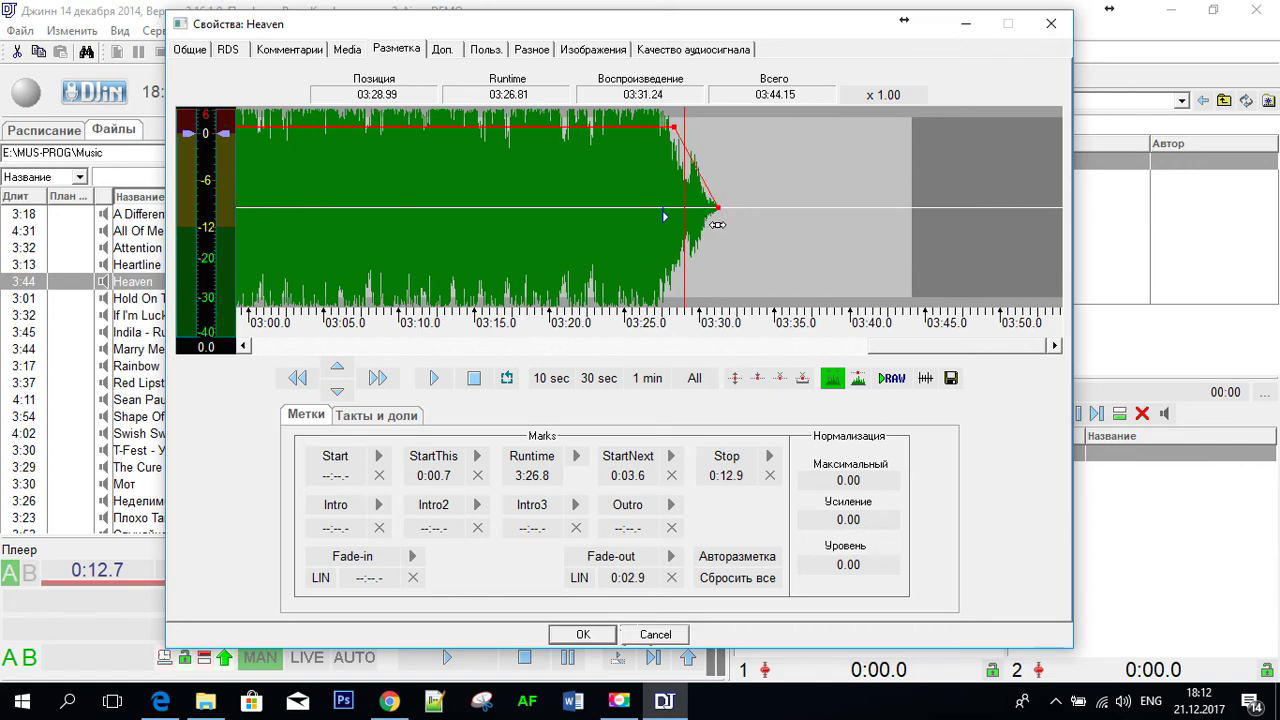
pyautogui.click(663, 200)
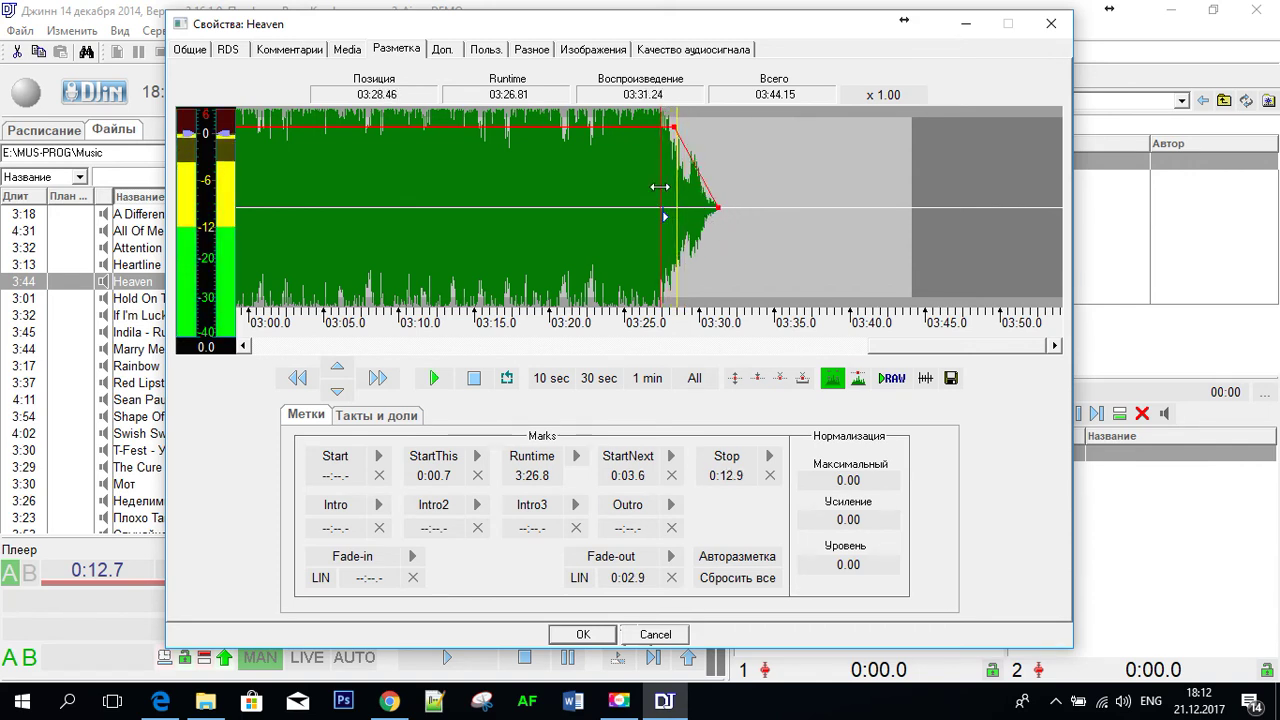
pyautogui.moveTo(697, 171); pyautogui.dragTo(655, 178)
pyautogui.click(655, 178)
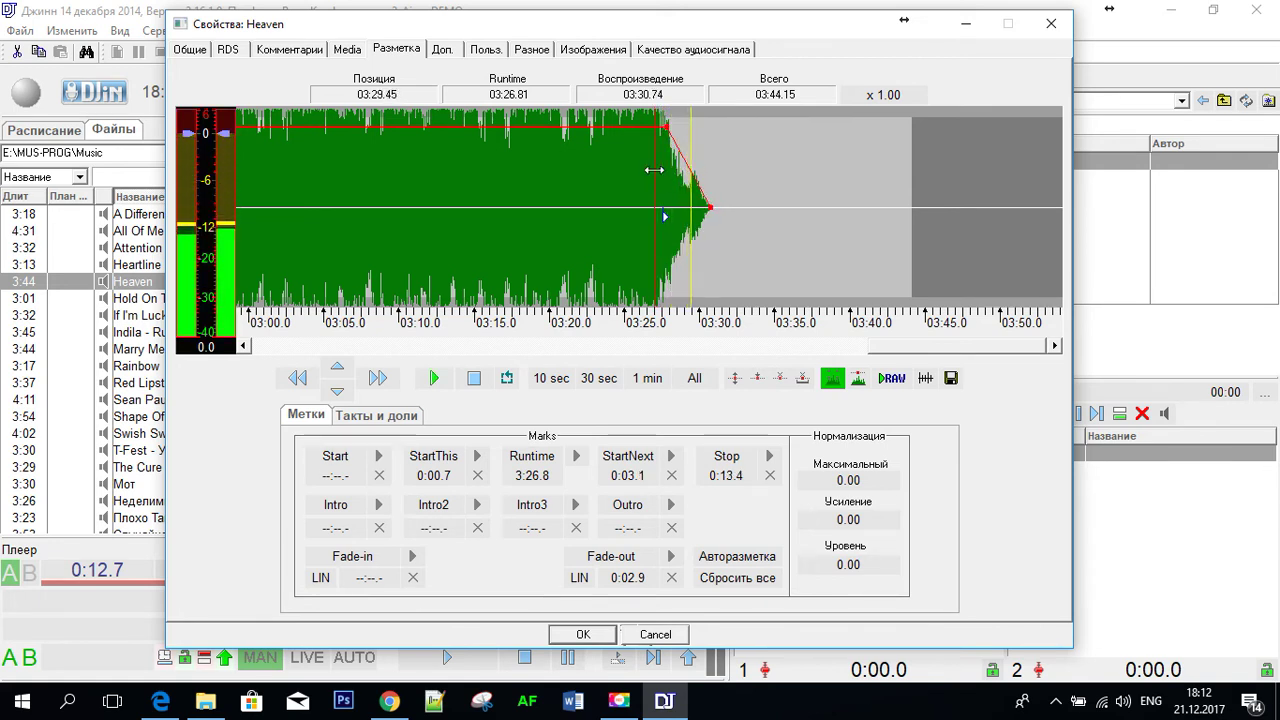
pyautogui.click(639, 172)
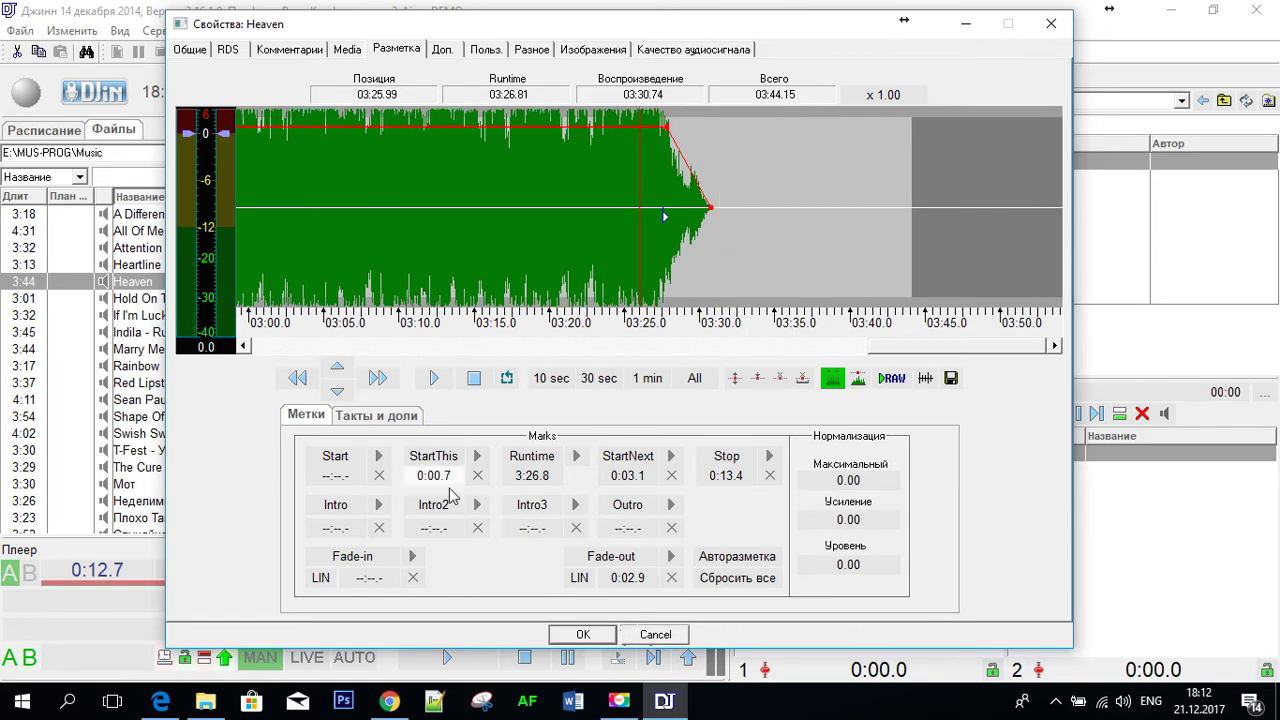
pyautogui.click(581, 634)
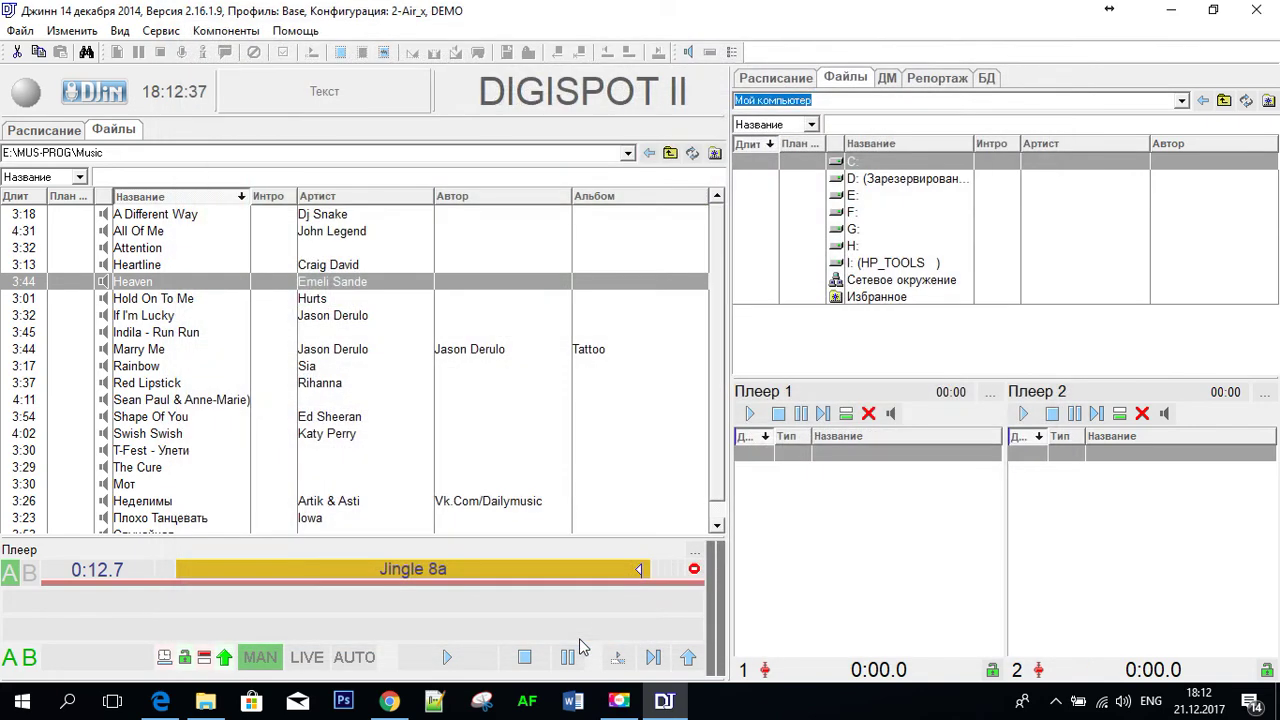
# - Reopen the properties of the track "Heaven" and enlarge the beginning of its waveform
pyautogui.click(186, 316)
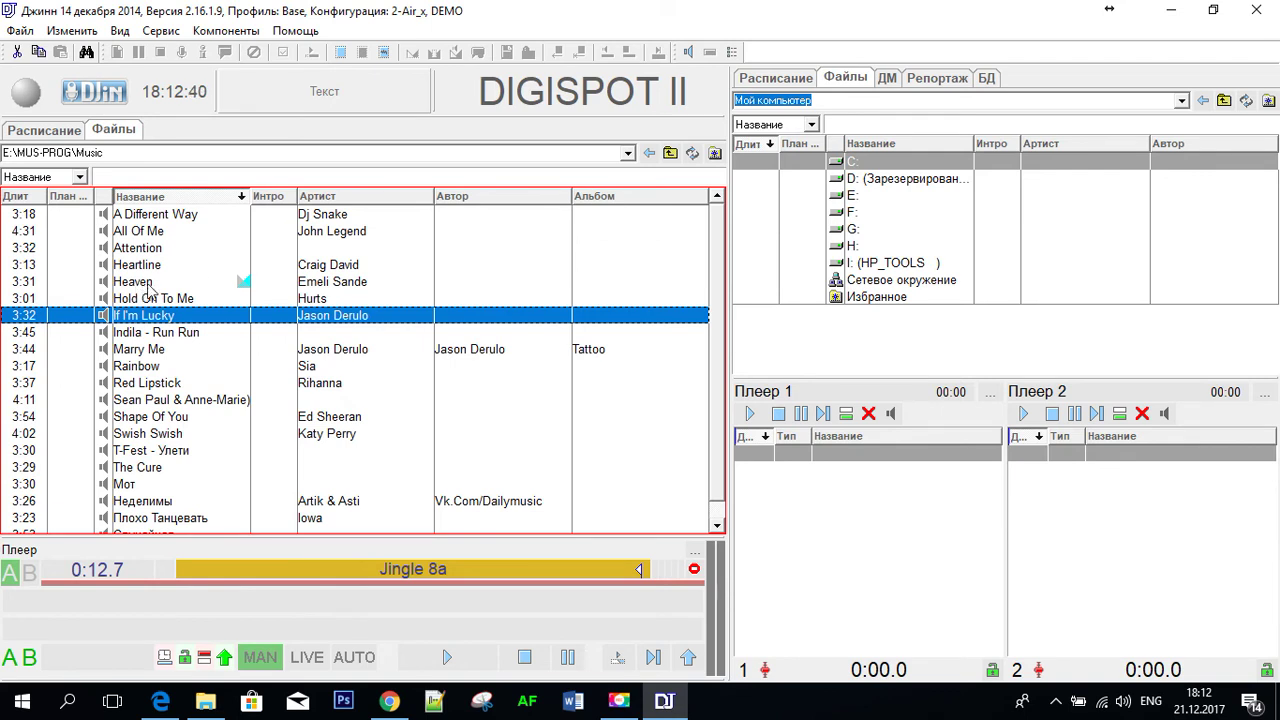
pyautogui.click(240, 282)
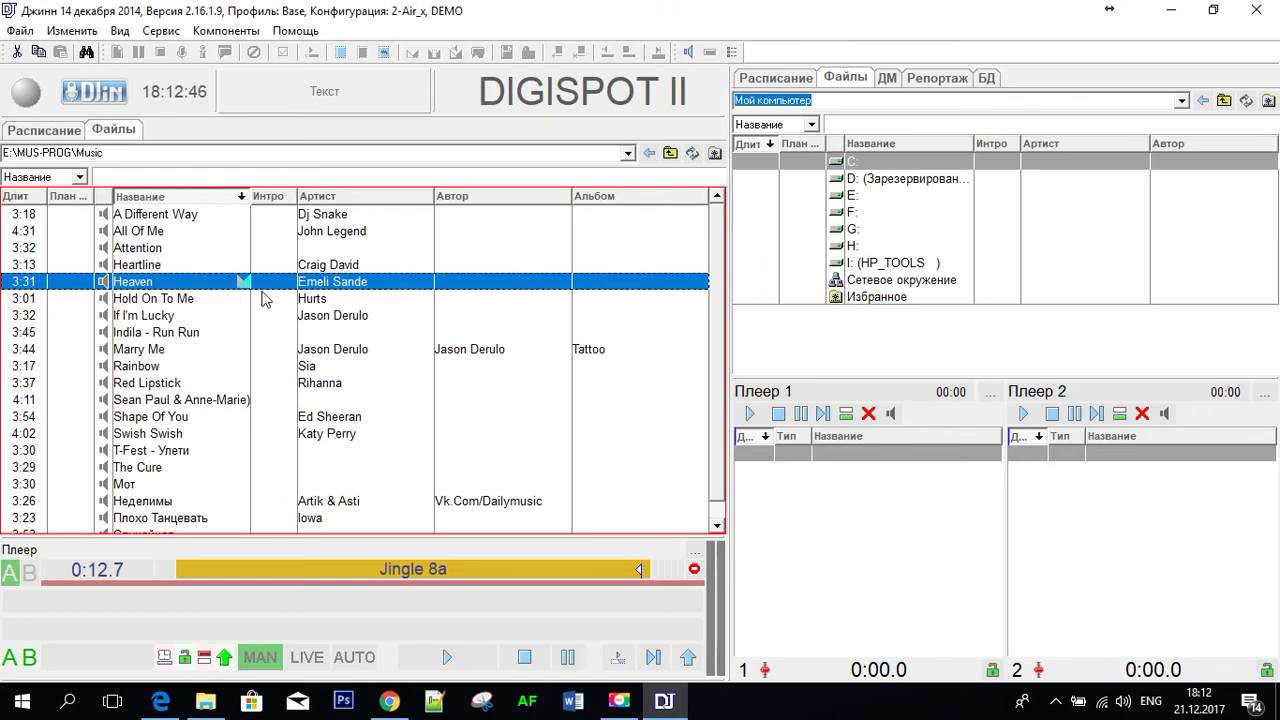
pyautogui.rightClick(265, 285)
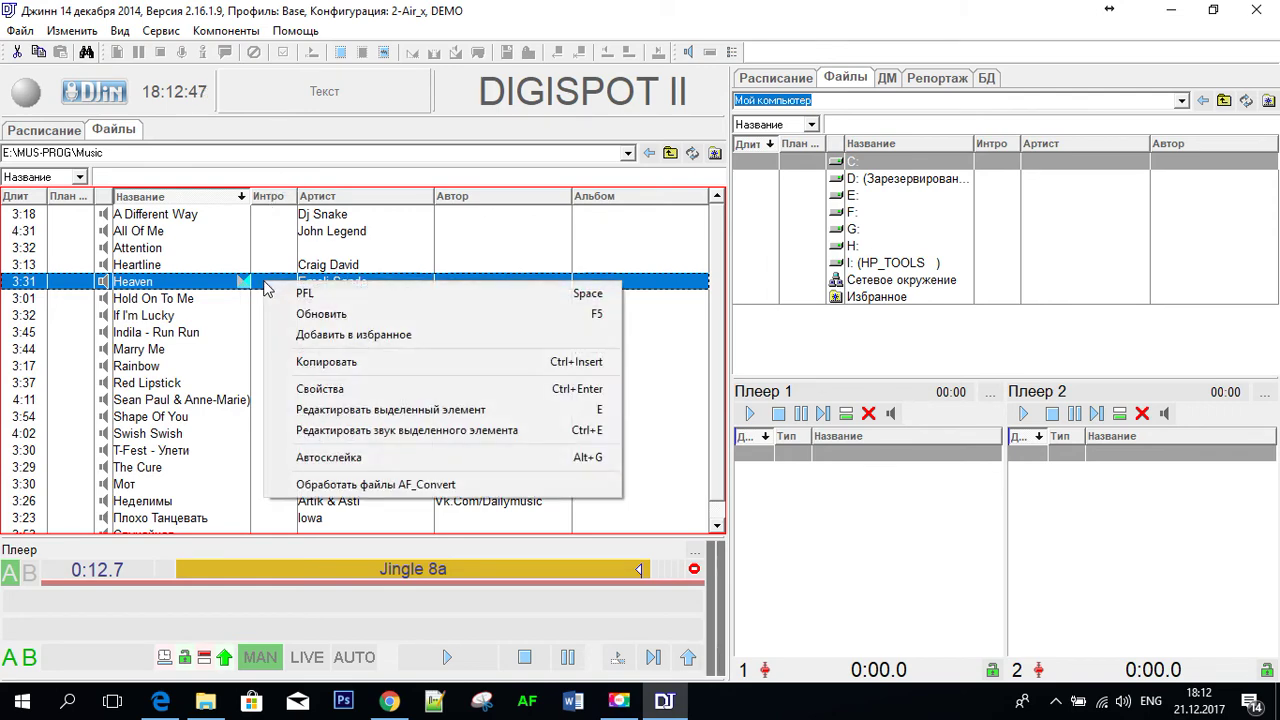
pyautogui.click(305, 392)
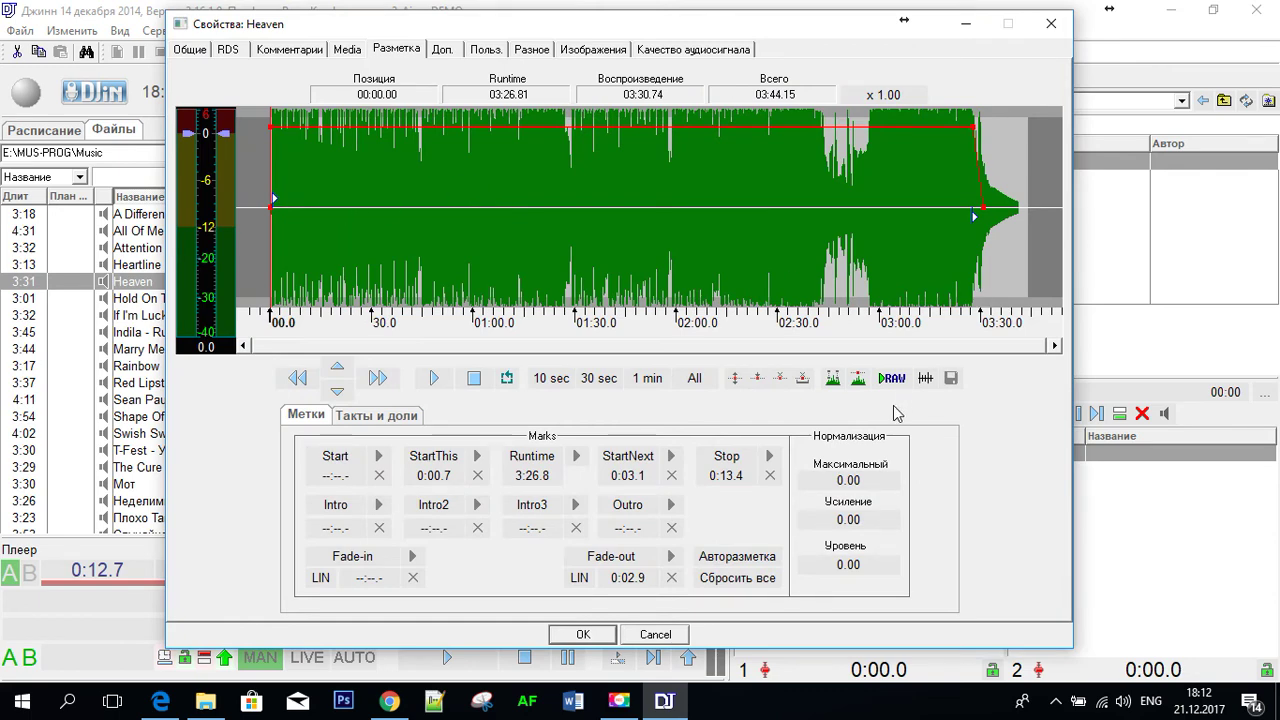
pyautogui.scroll(2, 397, 207)
pyautogui.scroll(1, 397, 207)
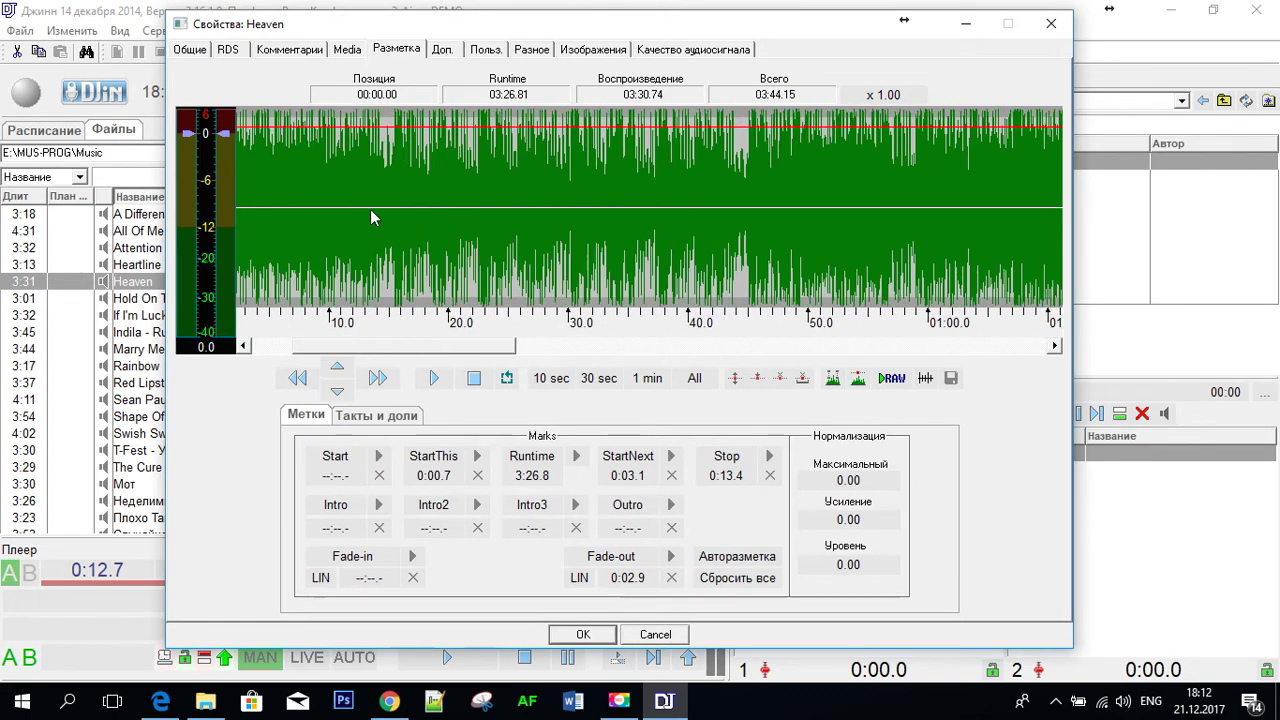
pyautogui.scroll(1, 586, 223)
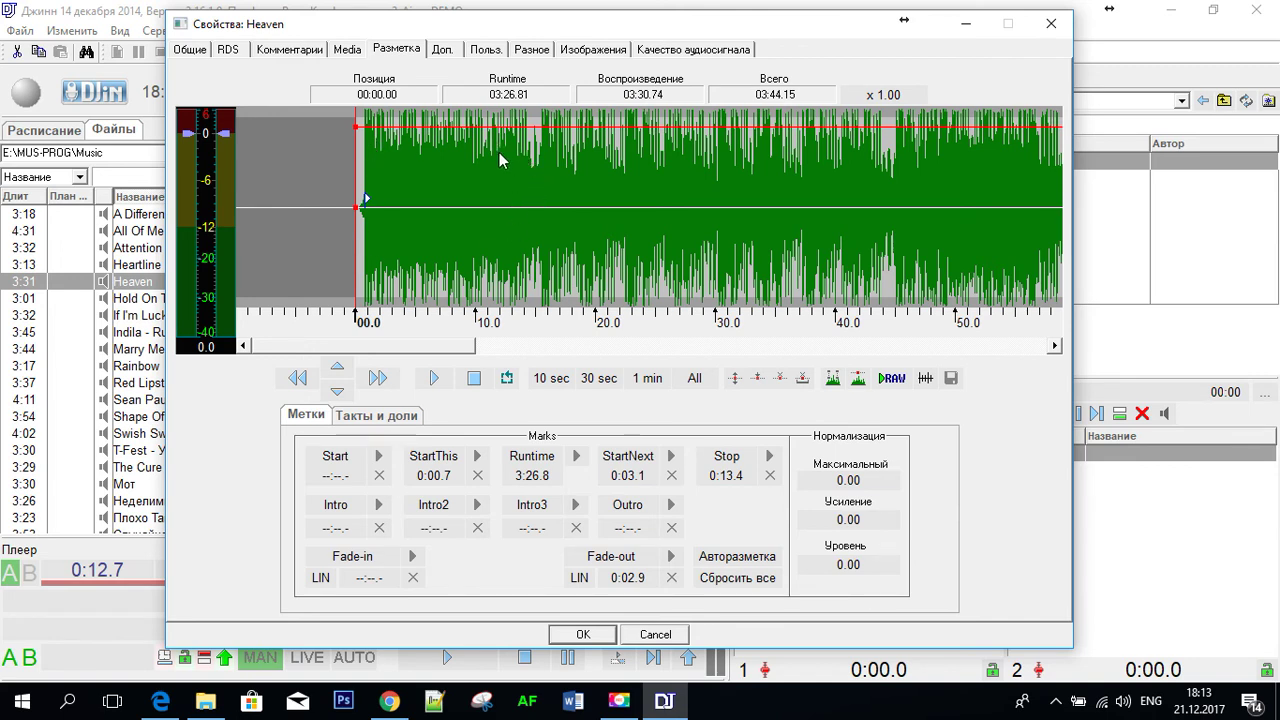
# - Find the end of the intro by listening, set the Intro mark there at 0:14.7 and save the properties
pyautogui.click(531, 180)
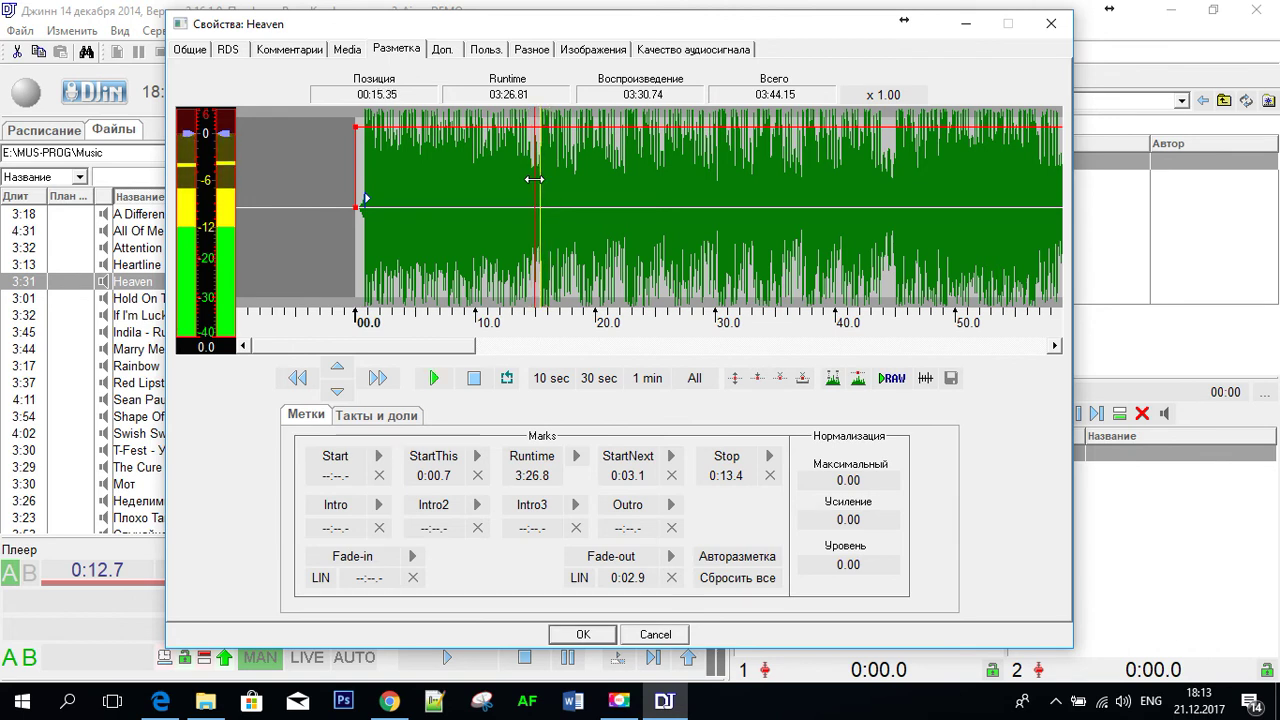
pyautogui.click(532, 178)
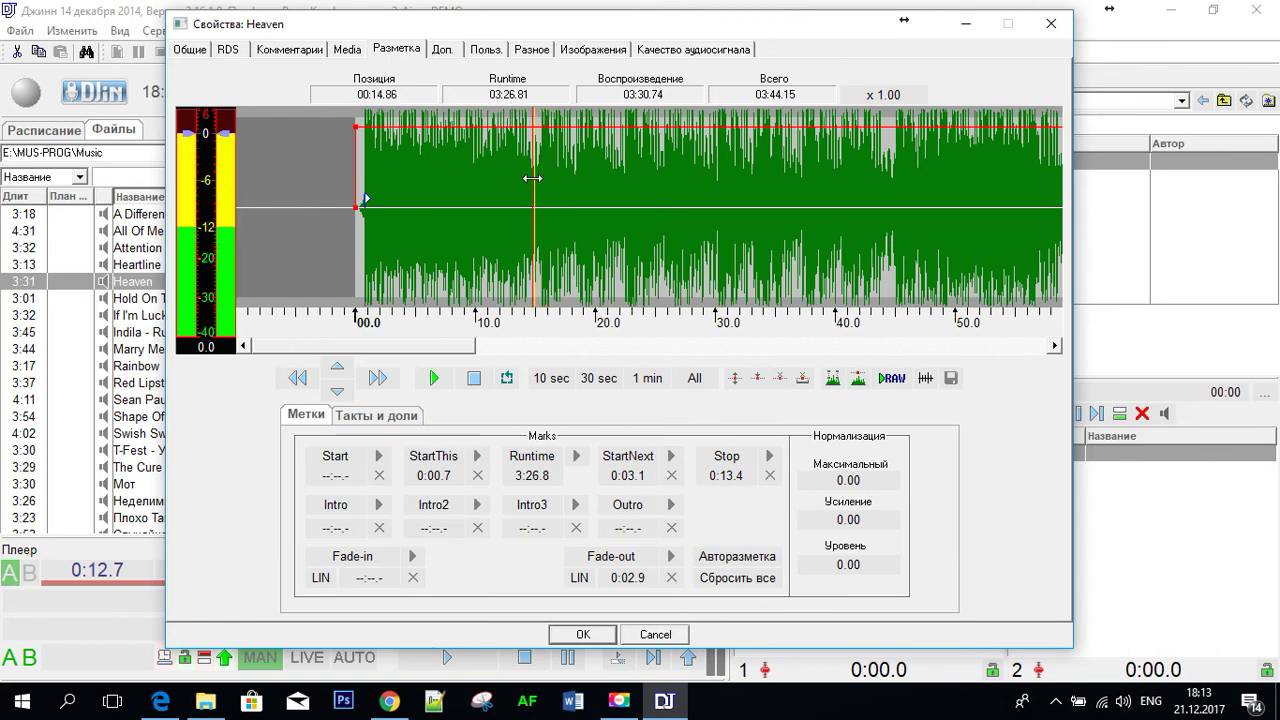
pyautogui.click(532, 178)
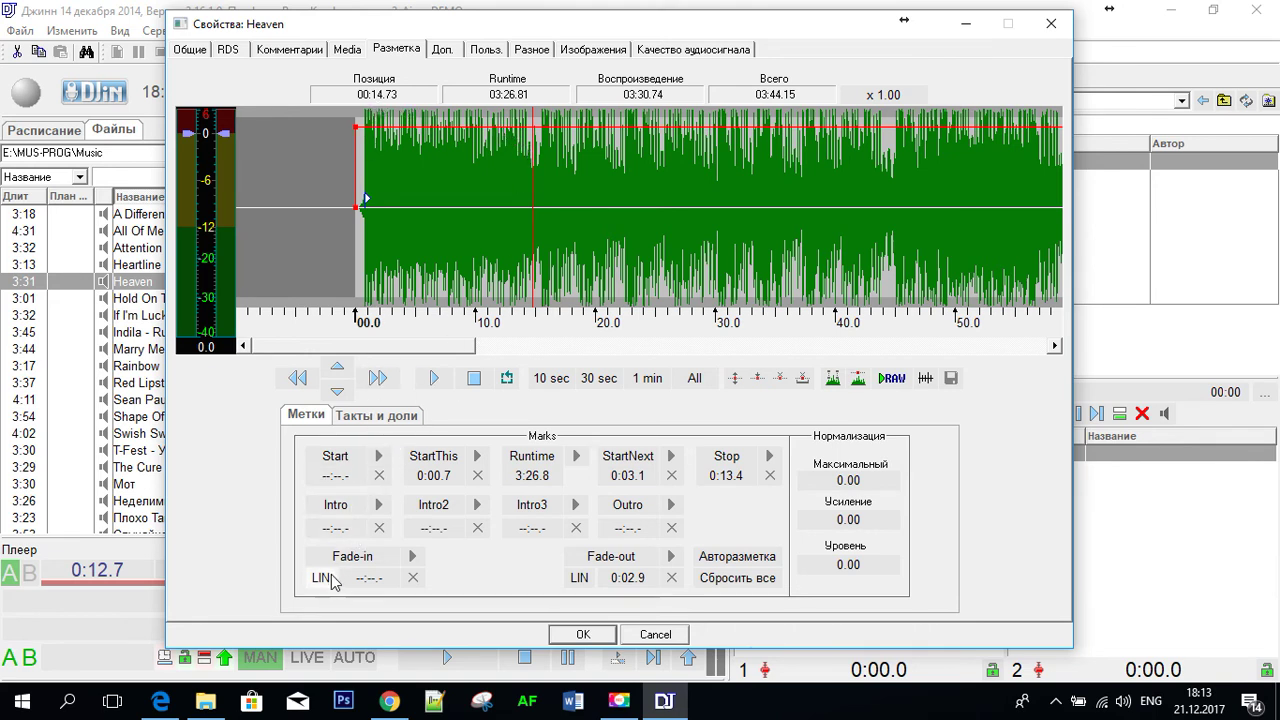
pyautogui.click(332, 510)
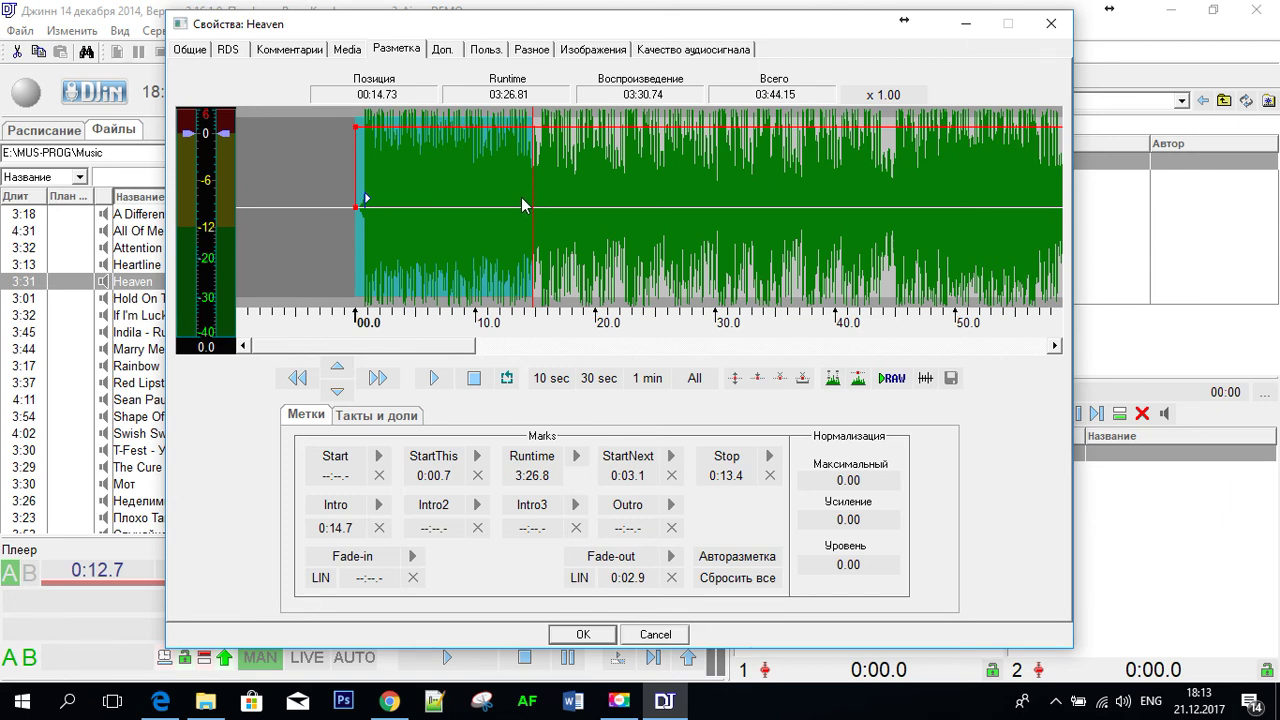
pyautogui.click(577, 635)
# - Load the track "Heaven" from the file list into the main player (Плеер), ahead of "Jingle 8a"
pyautogui.click(220, 333)
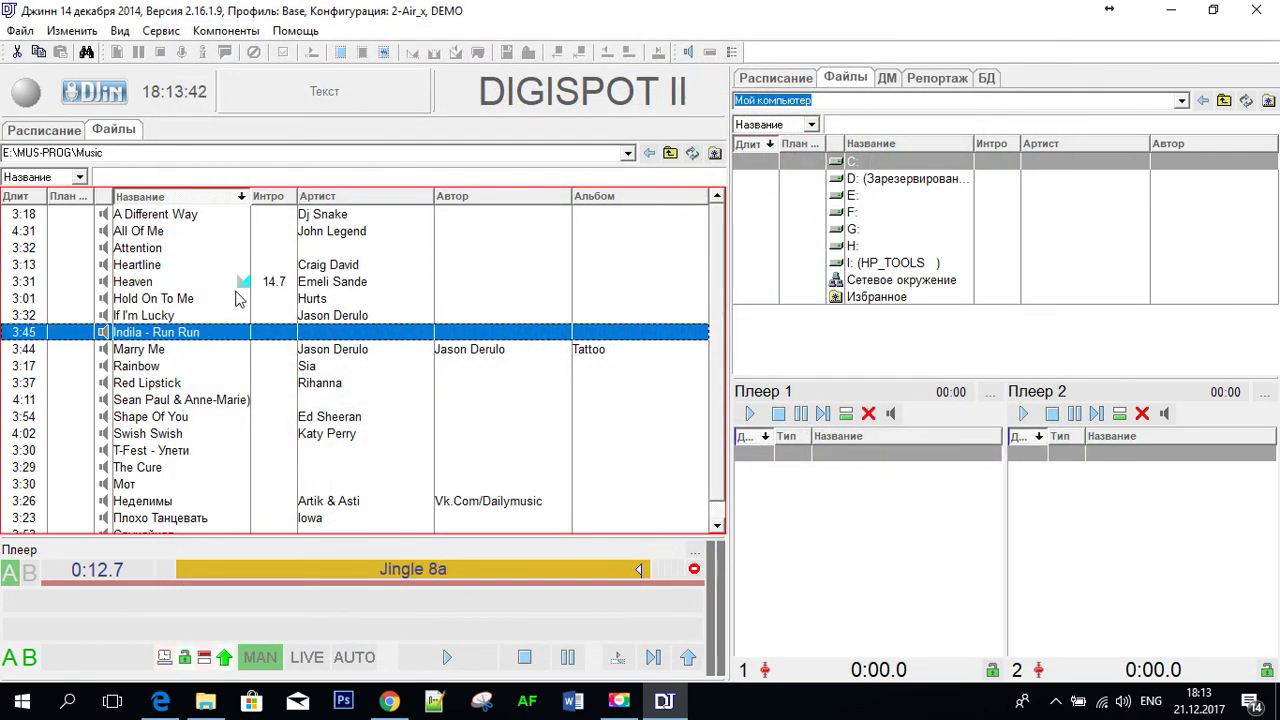
pyautogui.moveTo(240, 288); pyautogui.dragTo(268, 575)
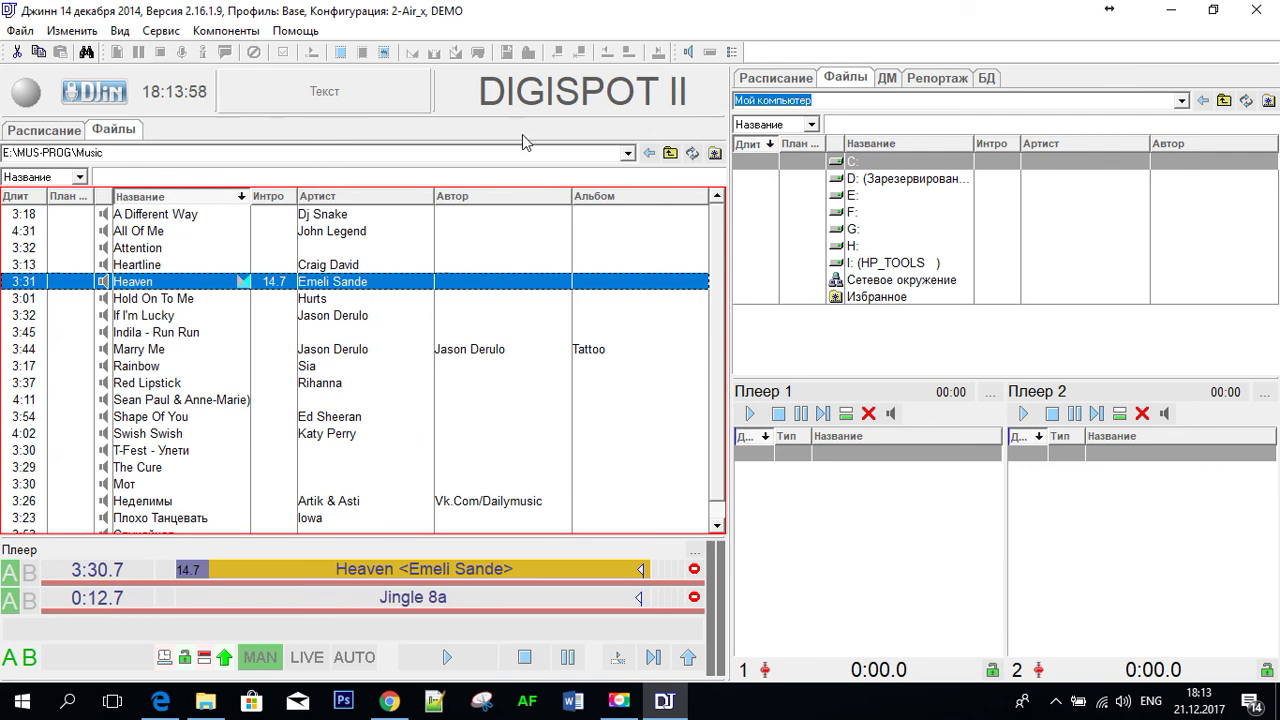
# - Exit the application and confirm leaving it
pyautogui.click(1257, 10)
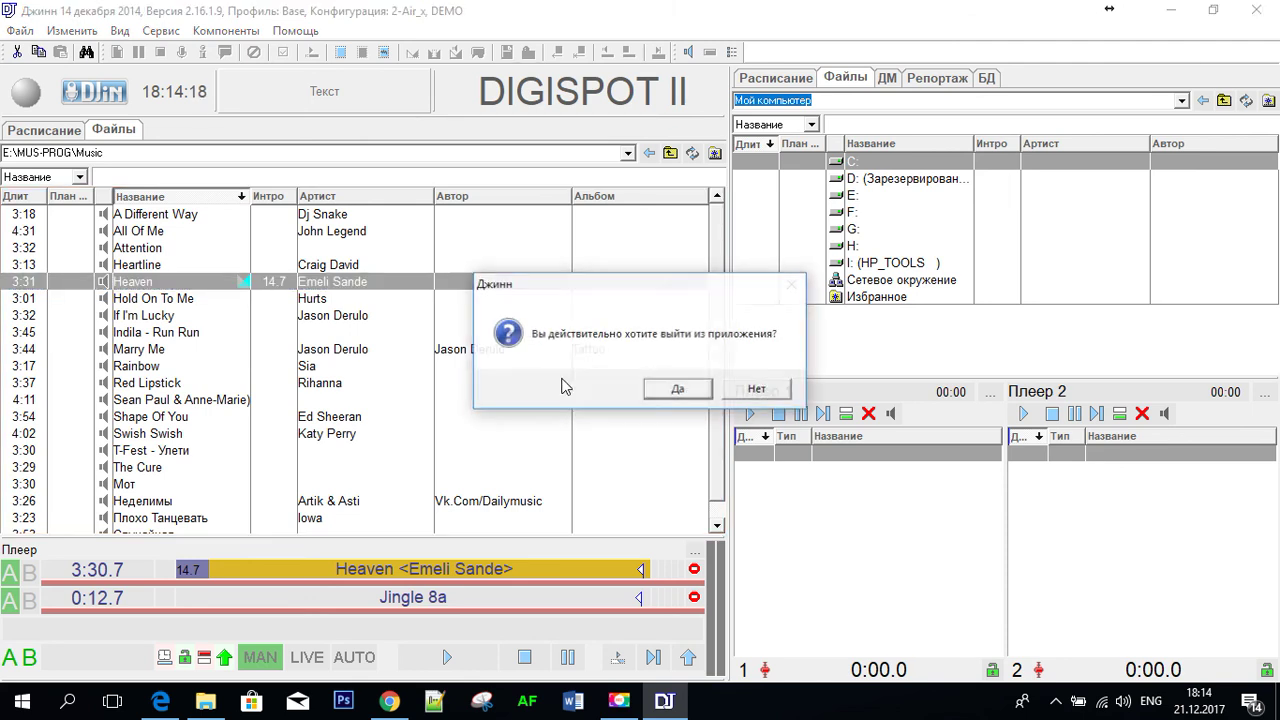
pyautogui.click(661, 390)
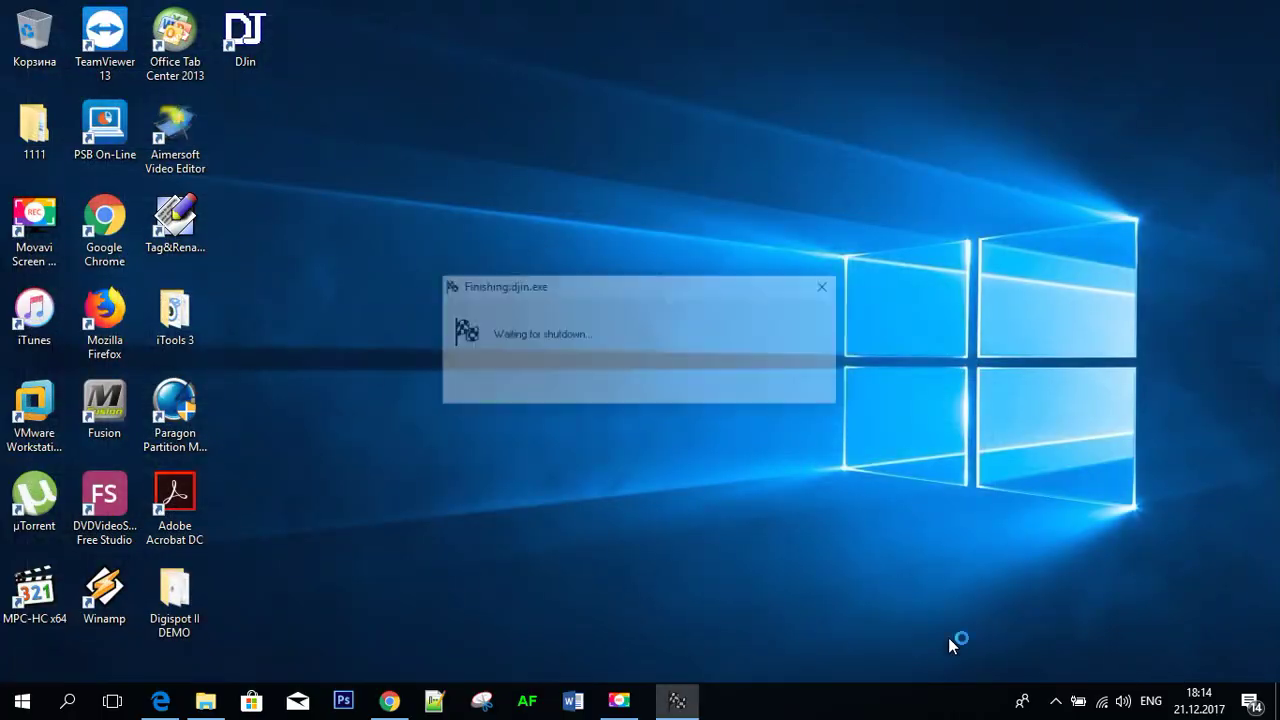
pyautogui.click(1062, 703)
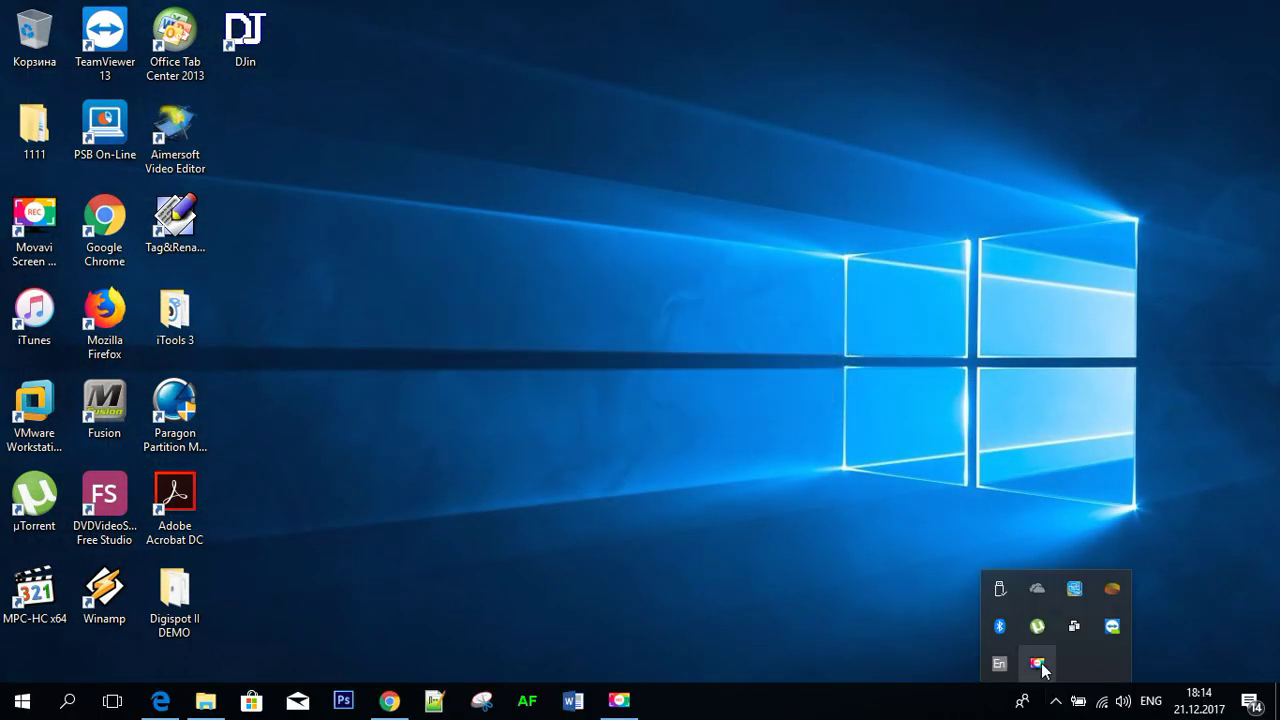